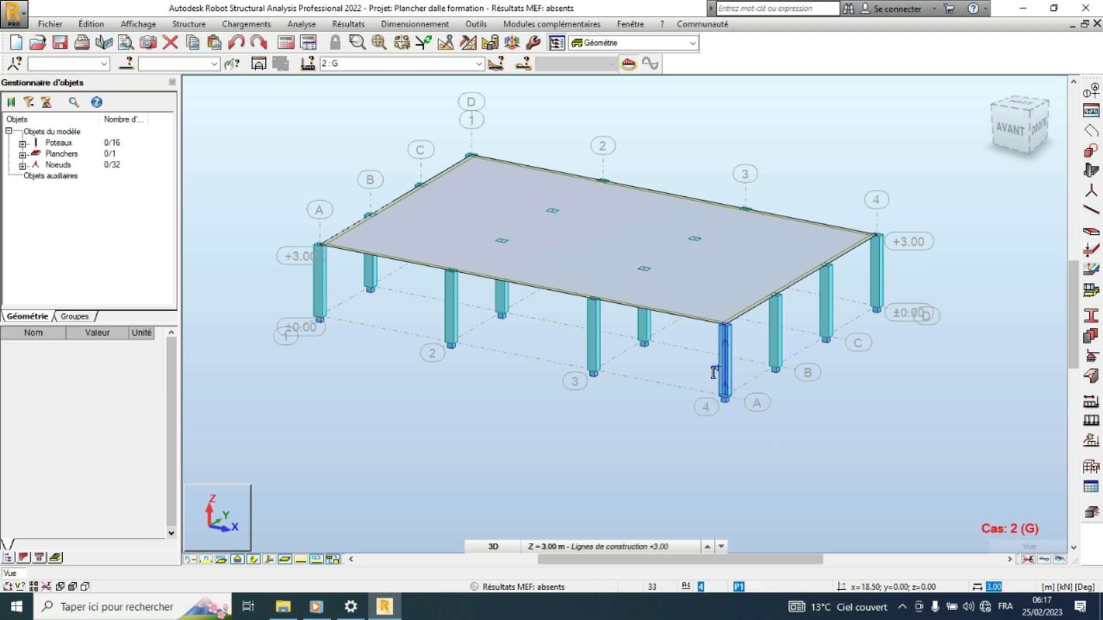
{"action": "scroll", "coordinate": [705, 362], "scroll_direction": "down", "scroll_amount": 2}
{"action": "scroll", "coordinate": [703, 281], "scroll_direction": "up", "scroll_amount": 2}
{"action": "scroll", "coordinate": [703, 281], "scroll_direction": "up", "scroll_amount": 1}
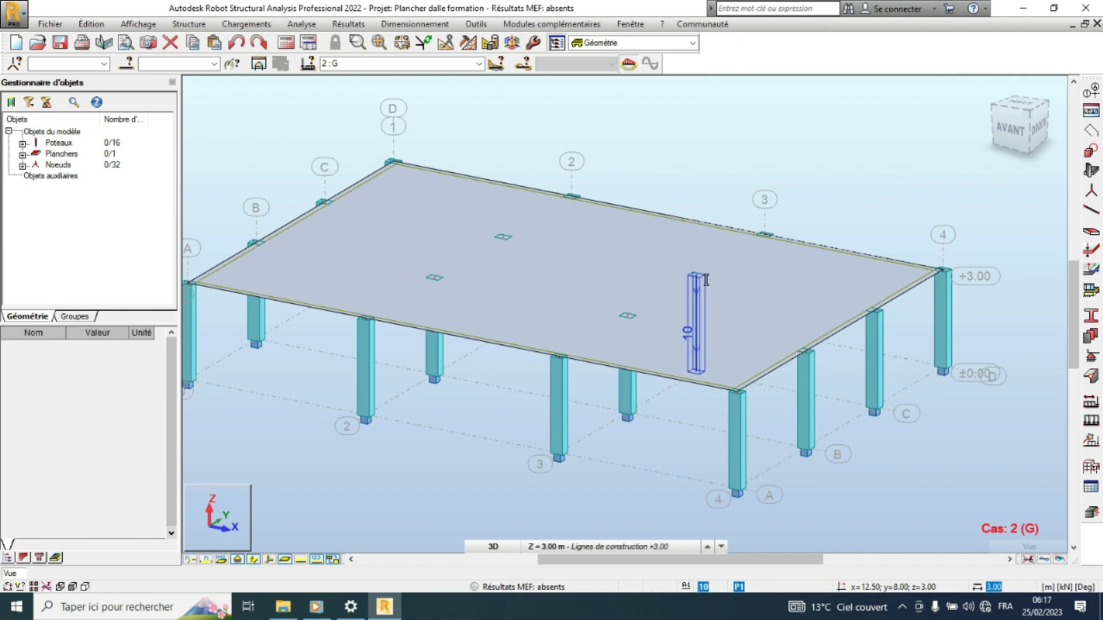
{"action": "scroll", "coordinate": [583, 332], "scroll_direction": "down", "scroll_amount": 3}
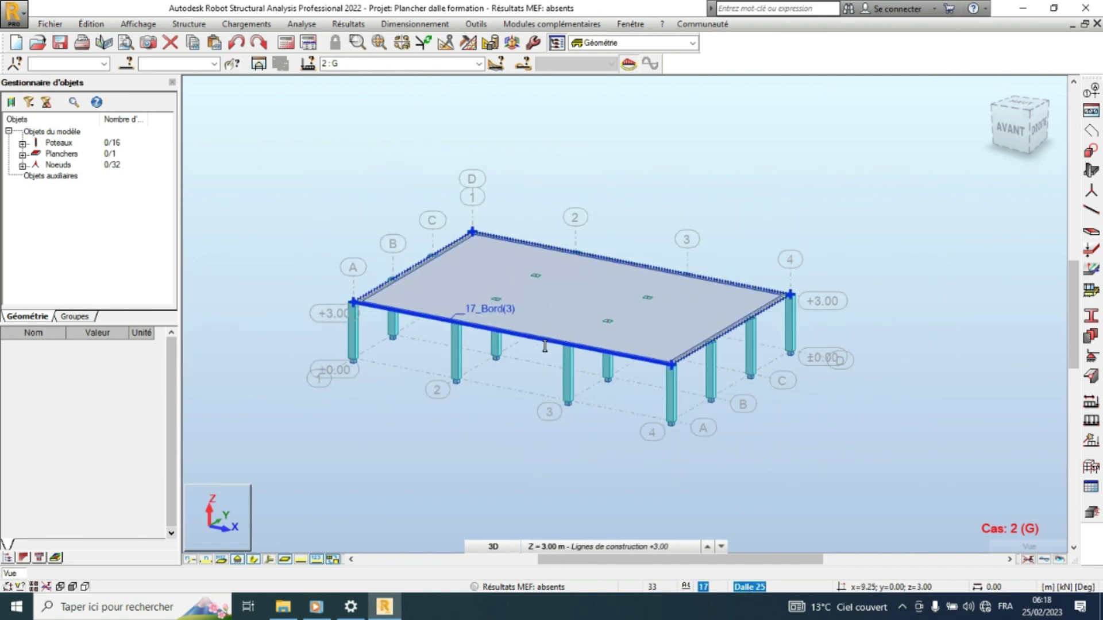
{"action": "left_click", "coordinate": [1014, 132]}
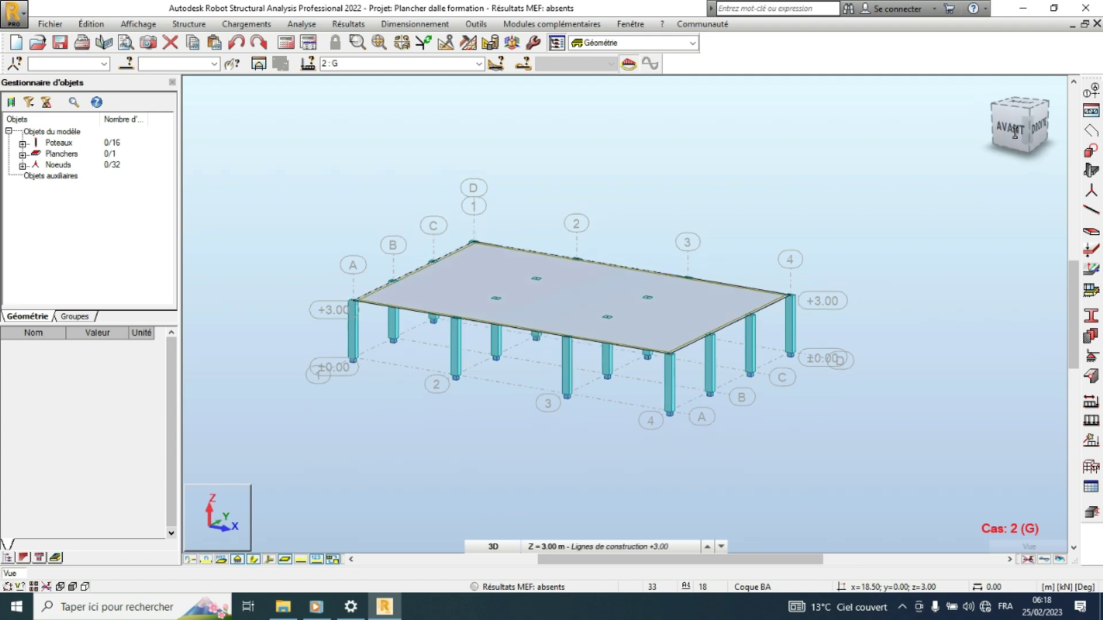
{"action": "left_click", "coordinate": [498, 345]}
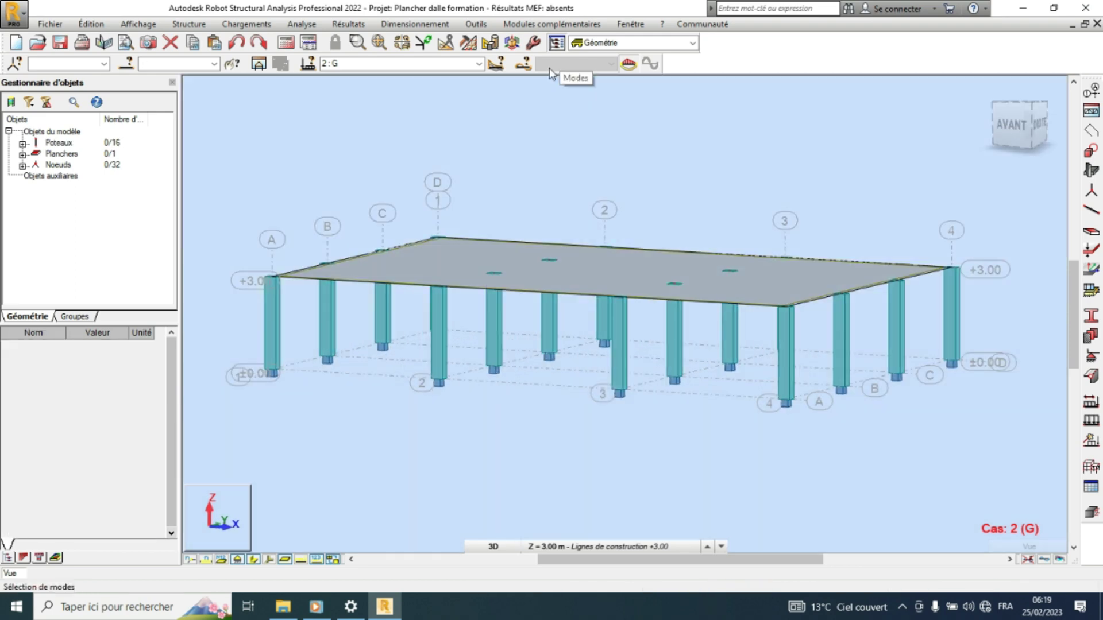
{"action": "left_click", "coordinate": [987, 93]}
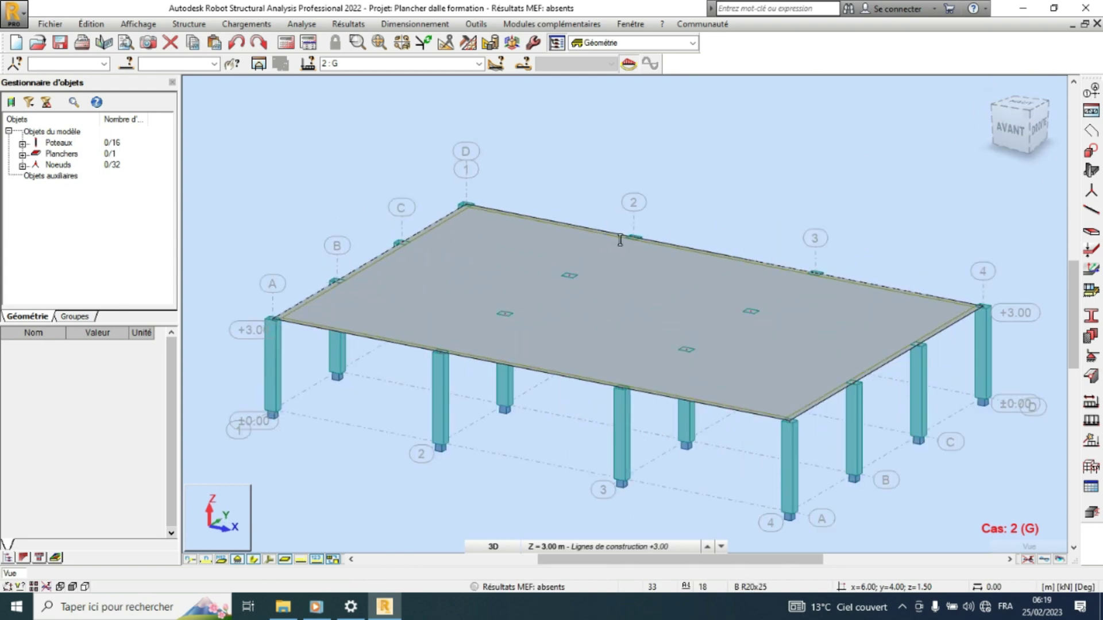
Open the automatic load combinations with the BAEL 91_RPS2000 code and review that regulation's load coefficients.
{"action": "left_click", "coordinate": [253, 25]}
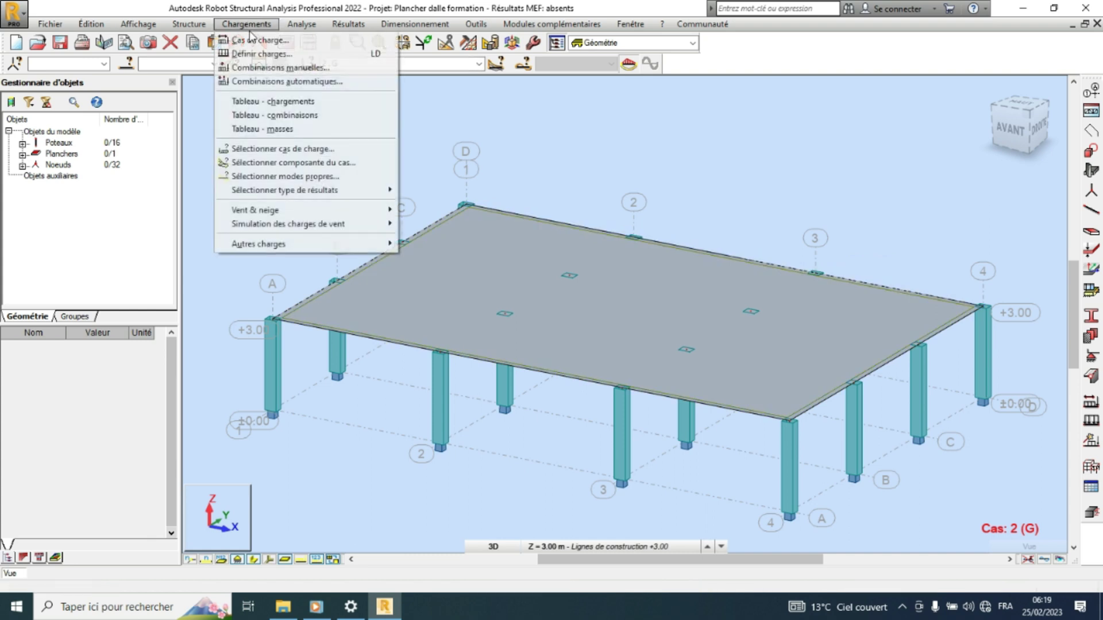
{"action": "left_click", "coordinate": [275, 84]}
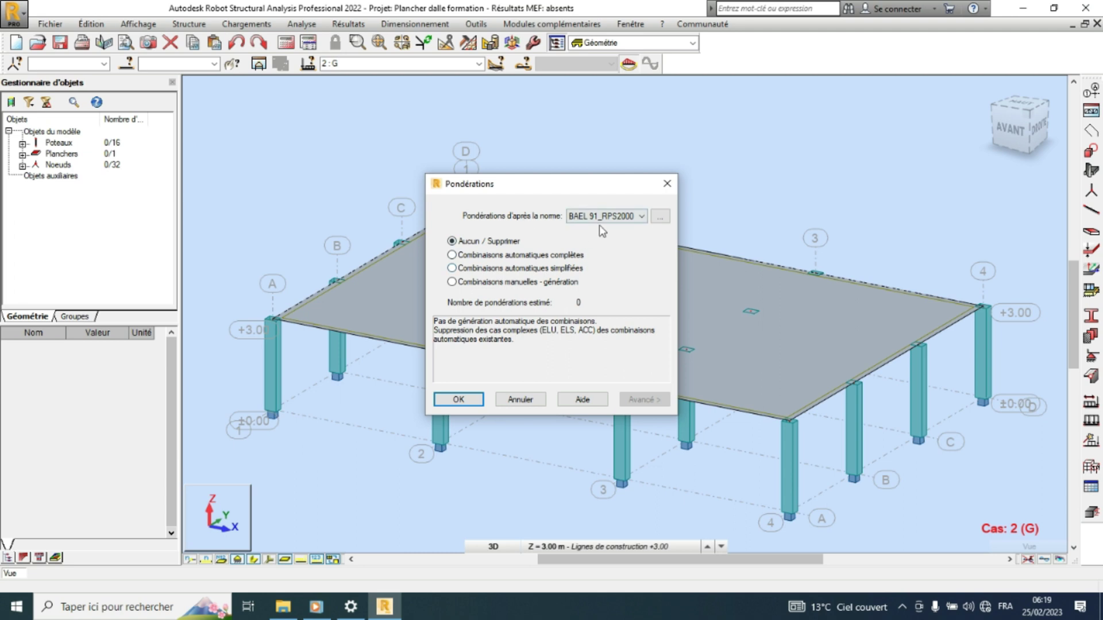
{"action": "left_click", "coordinate": [642, 217]}
{"action": "left_click", "coordinate": [640, 205]}
{"action": "left_click", "coordinate": [659, 216]}
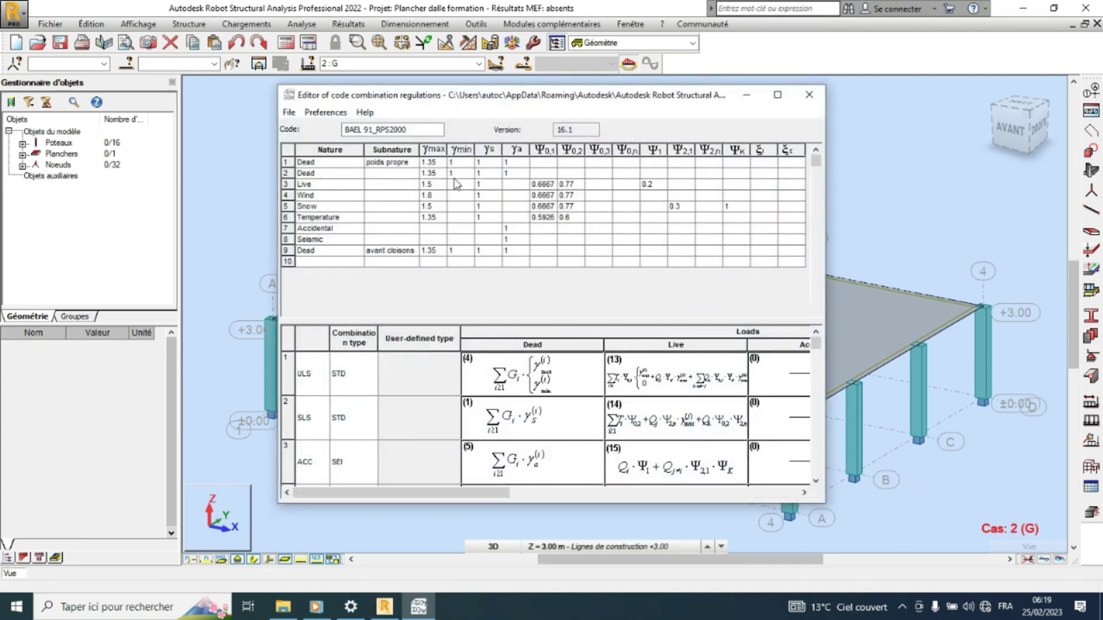
{"action": "left_click", "coordinate": [431, 162]}
{"action": "left_click", "coordinate": [808, 95]}
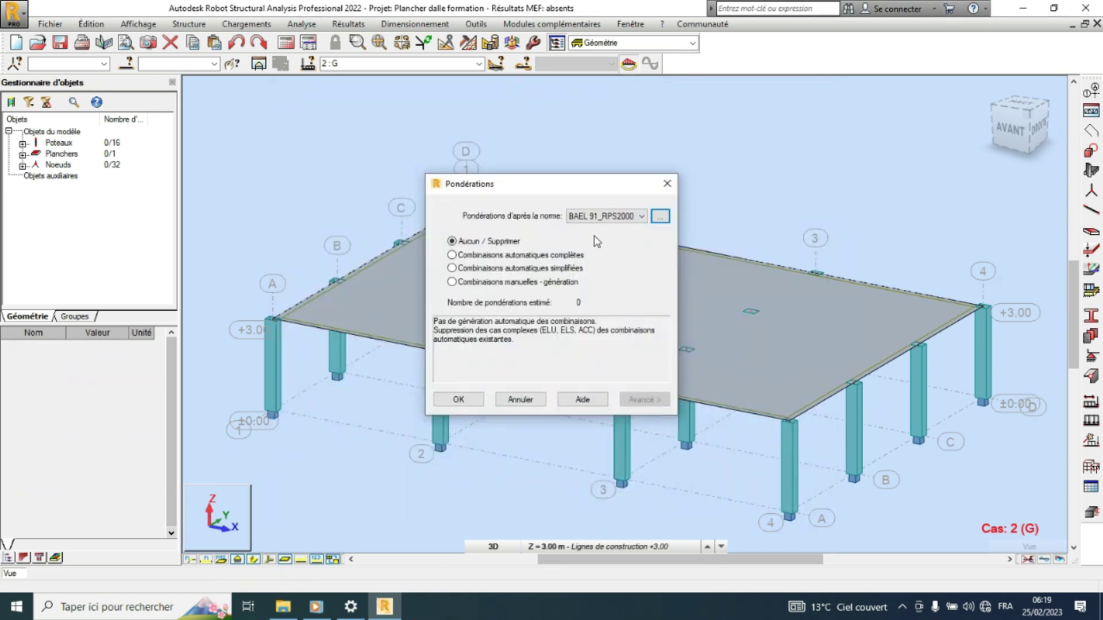
Choose complete automatic combinations and review the active load cases and combination types in the advanced settings.
{"action": "left_click", "coordinate": [542, 257]}
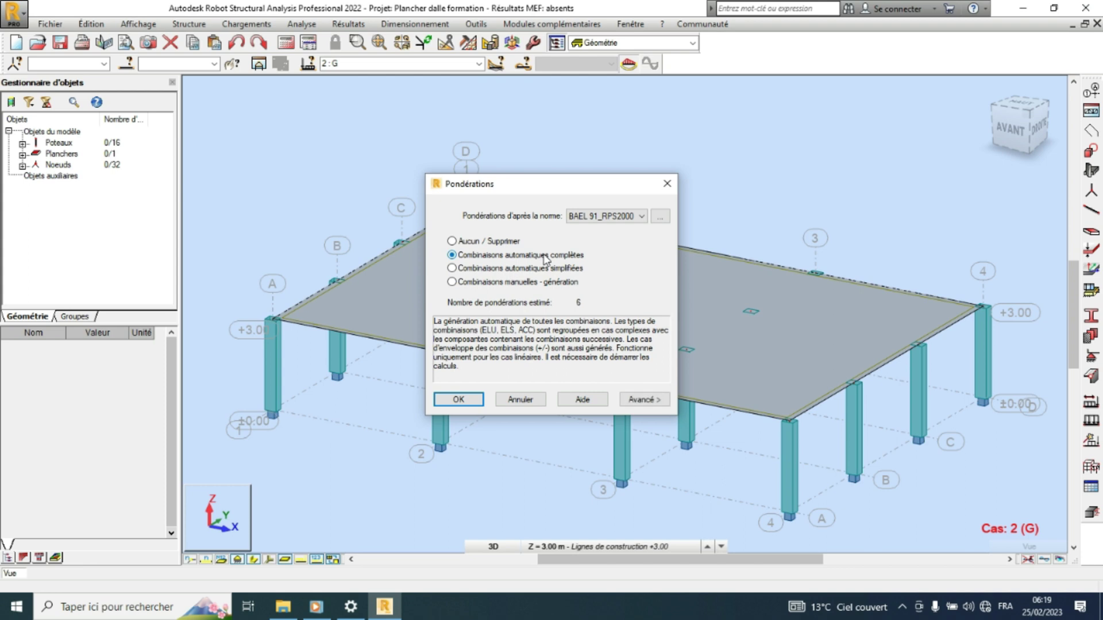
{"action": "left_click", "coordinate": [661, 402]}
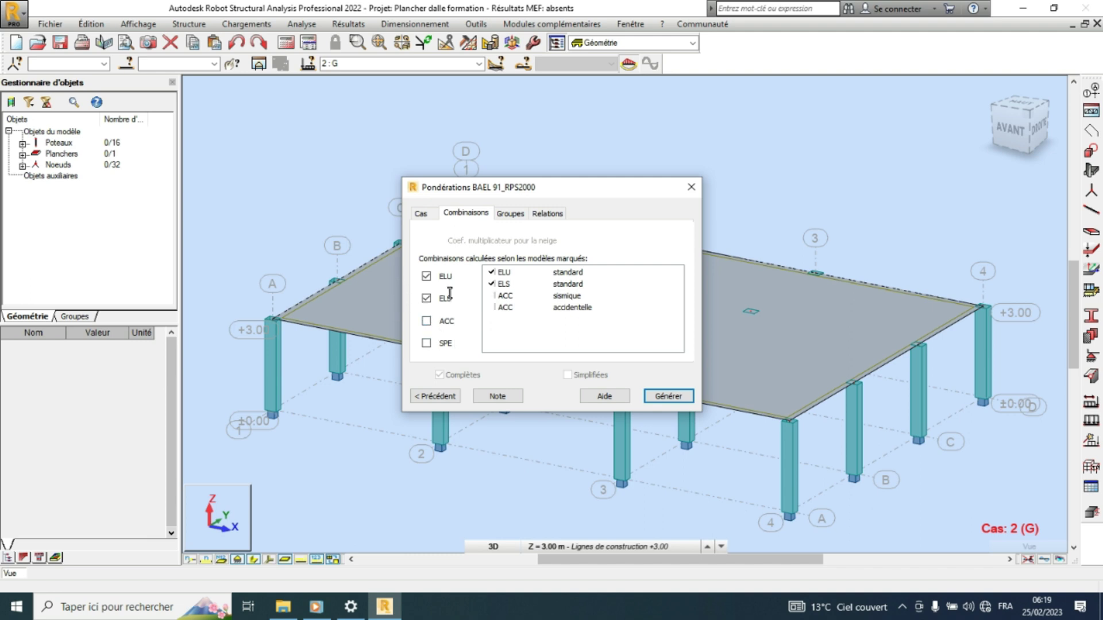
{"action": "left_click", "coordinate": [433, 216]}
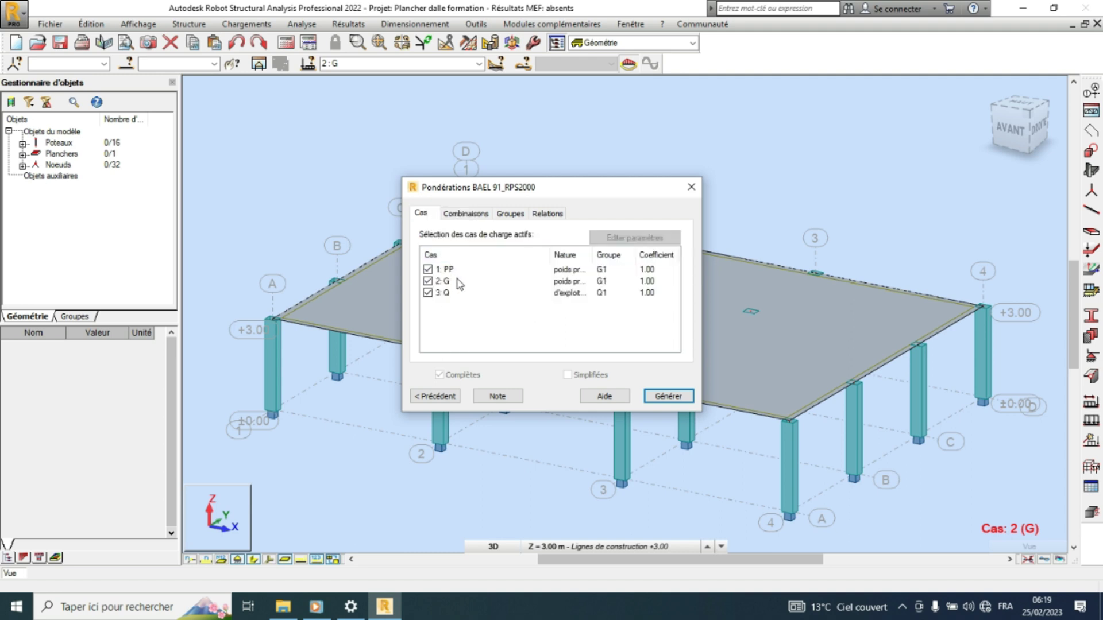
{"action": "left_click", "coordinate": [476, 215]}
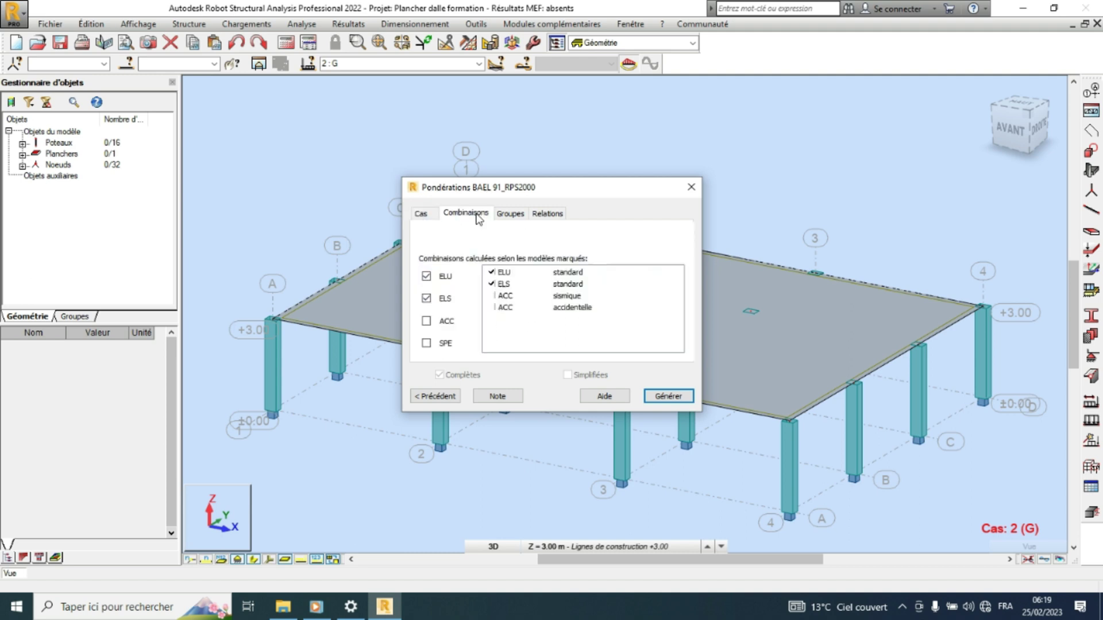
Create the permanent load group from cases 1: PP and 2: G.
{"action": "left_click", "coordinate": [511, 213]}
{"action": "left_click", "coordinate": [485, 287]}
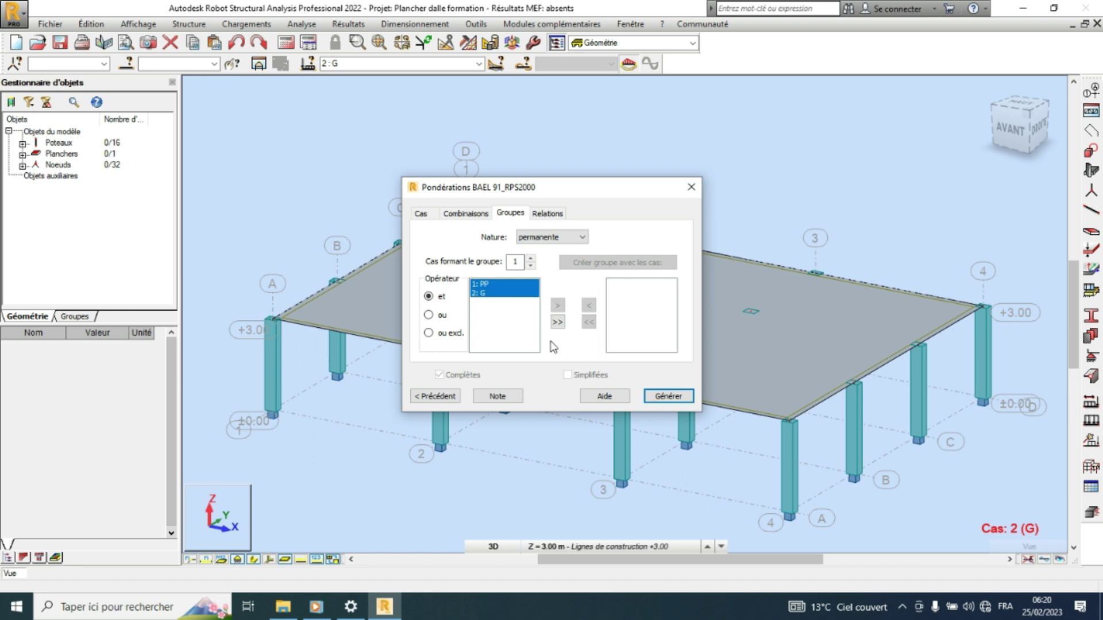
{"action": "left_click", "coordinate": [557, 322]}
{"action": "left_click", "coordinate": [621, 285]}
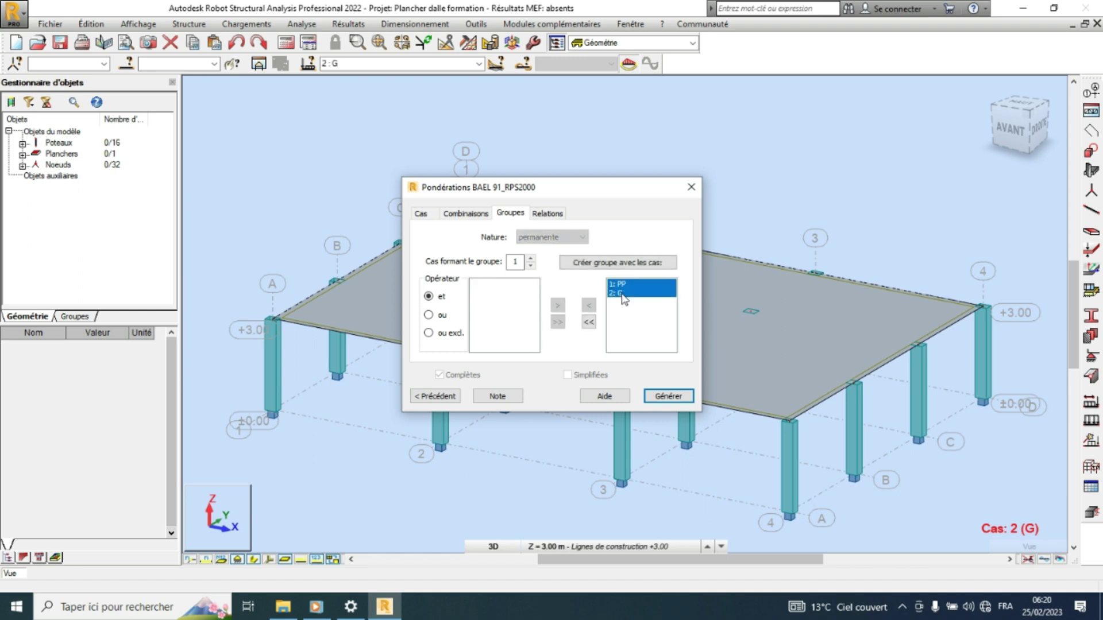
{"action": "left_click", "coordinate": [618, 263]}
Create the d'exploitation (live) load group from case 3: Q.
{"action": "left_click", "coordinate": [534, 237]}
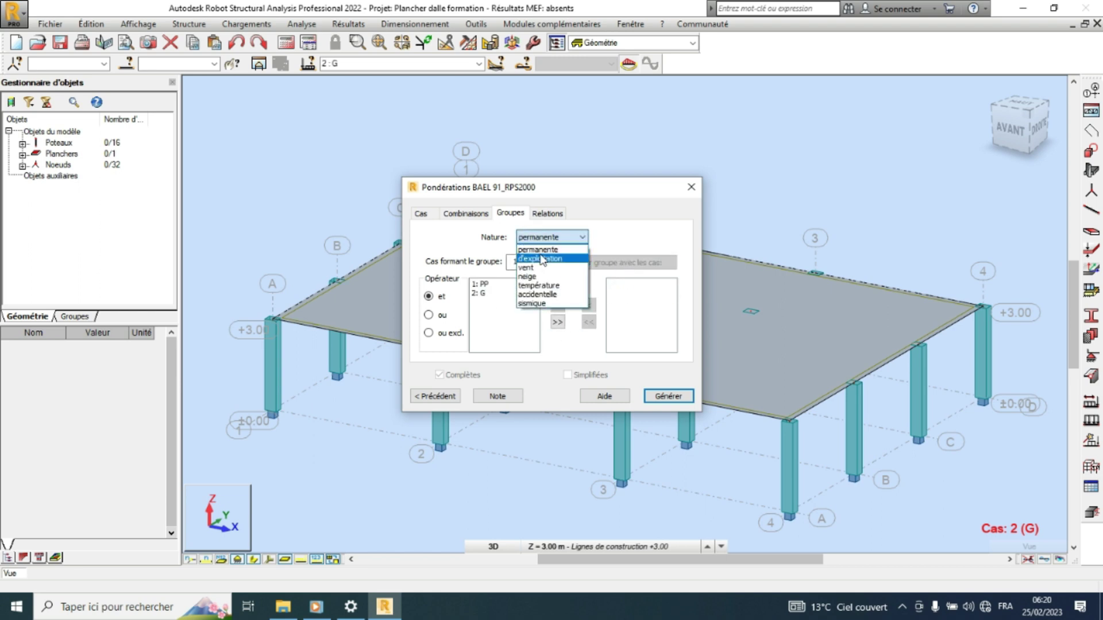
{"action": "left_click", "coordinate": [540, 256]}
{"action": "left_click", "coordinate": [487, 284]}
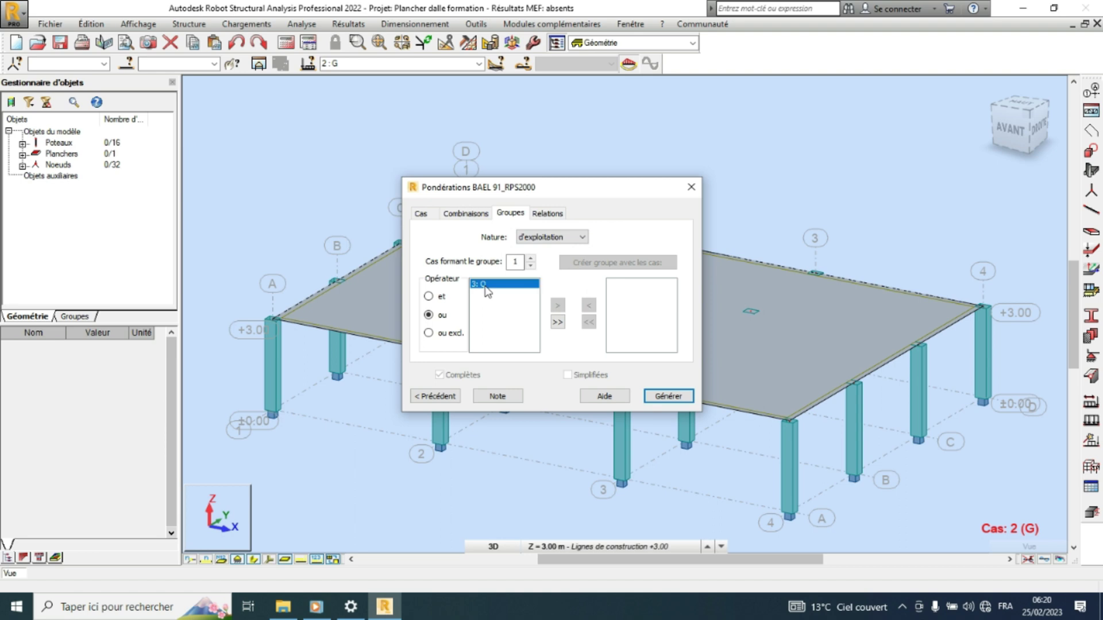
{"action": "left_click", "coordinate": [557, 322]}
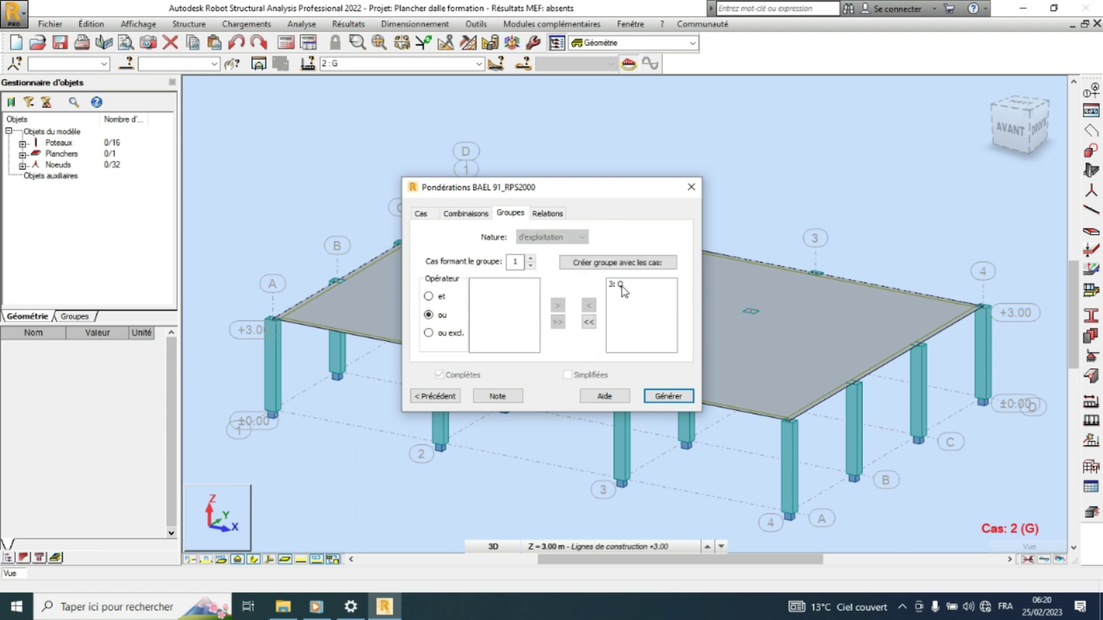
{"action": "left_click", "coordinate": [622, 285]}
{"action": "left_click", "coordinate": [617, 263]}
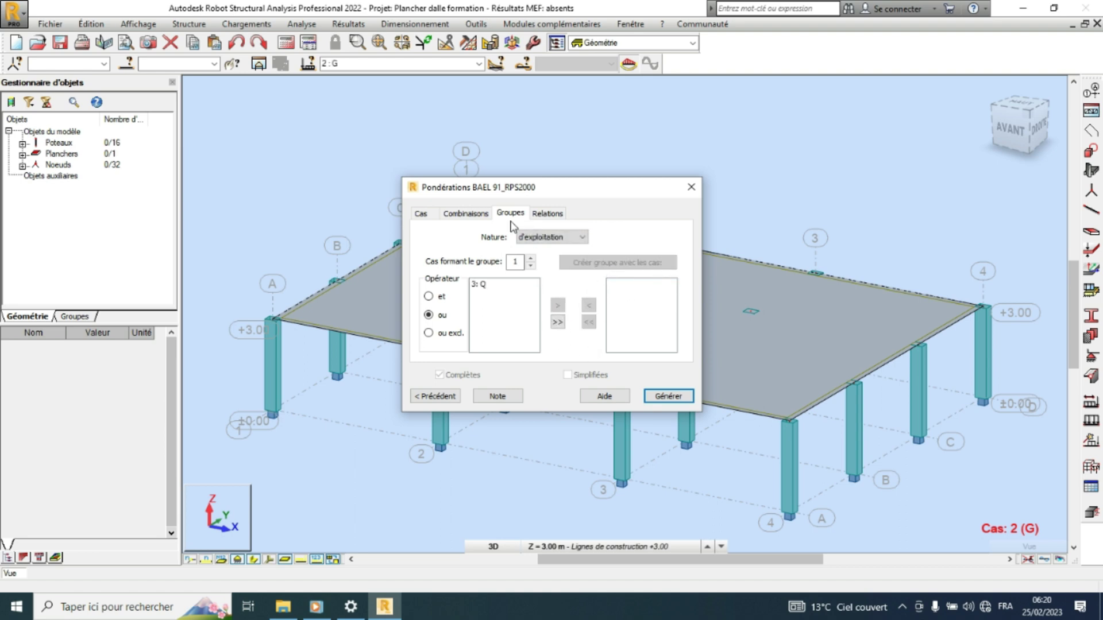
Check the group relations for the d'exploitation loads and generate the load combinations.
{"action": "left_click", "coordinate": [548, 214]}
{"action": "left_click", "coordinate": [542, 236]}
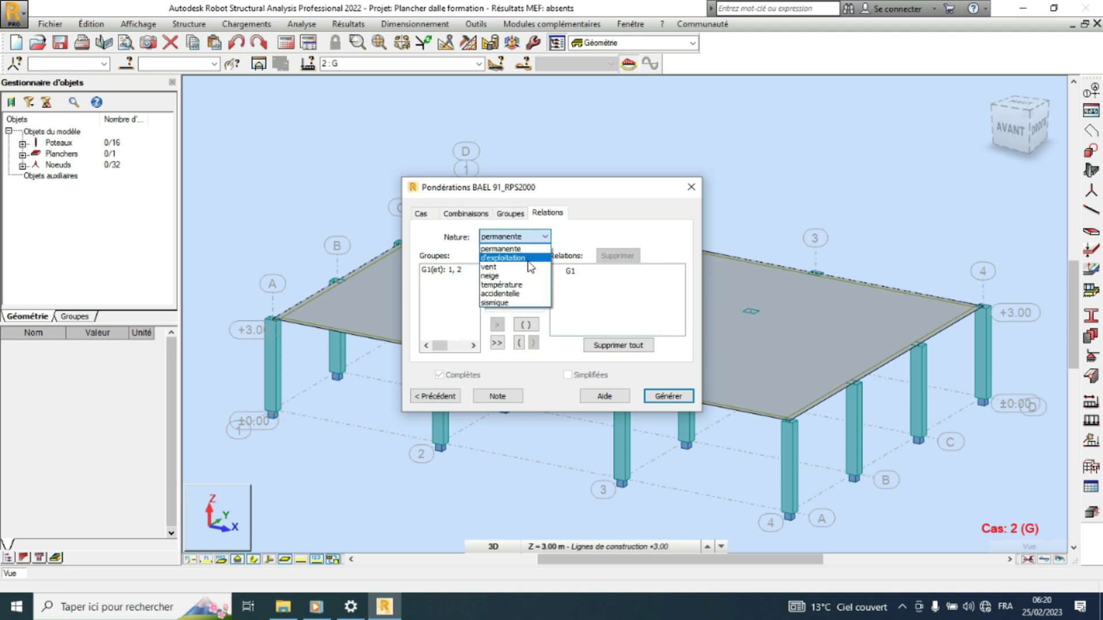
{"action": "left_click", "coordinate": [511, 256]}
{"action": "left_click", "coordinate": [668, 396]}
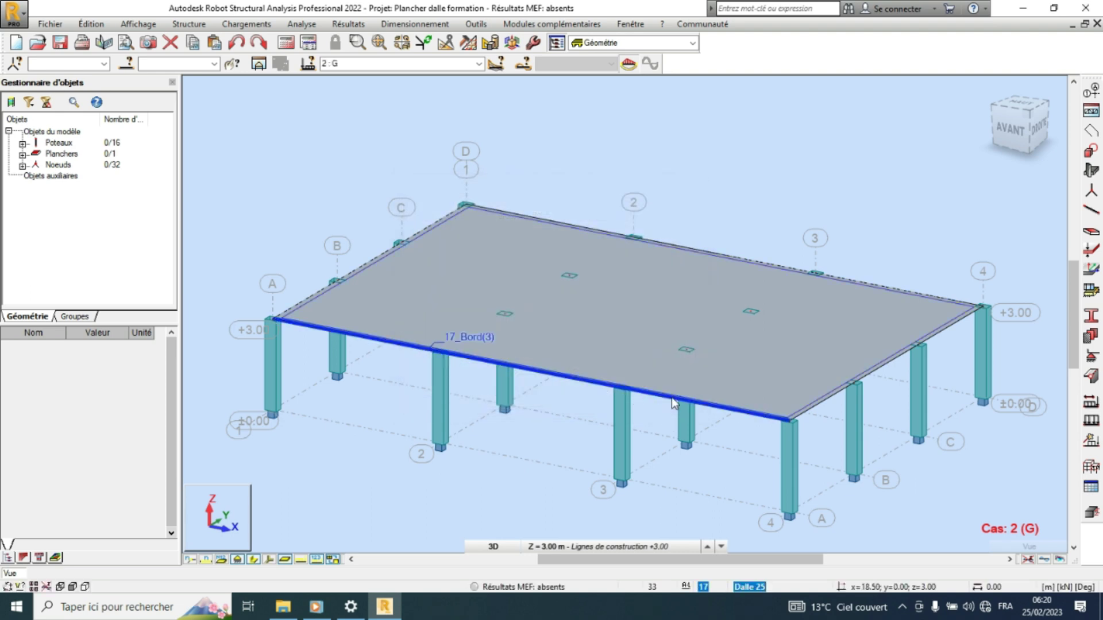
{"action": "scroll", "coordinate": [659, 353], "scroll_direction": "down", "scroll_amount": 3}
{"action": "scroll", "coordinate": [674, 363], "scroll_direction": "up", "scroll_amount": 2}
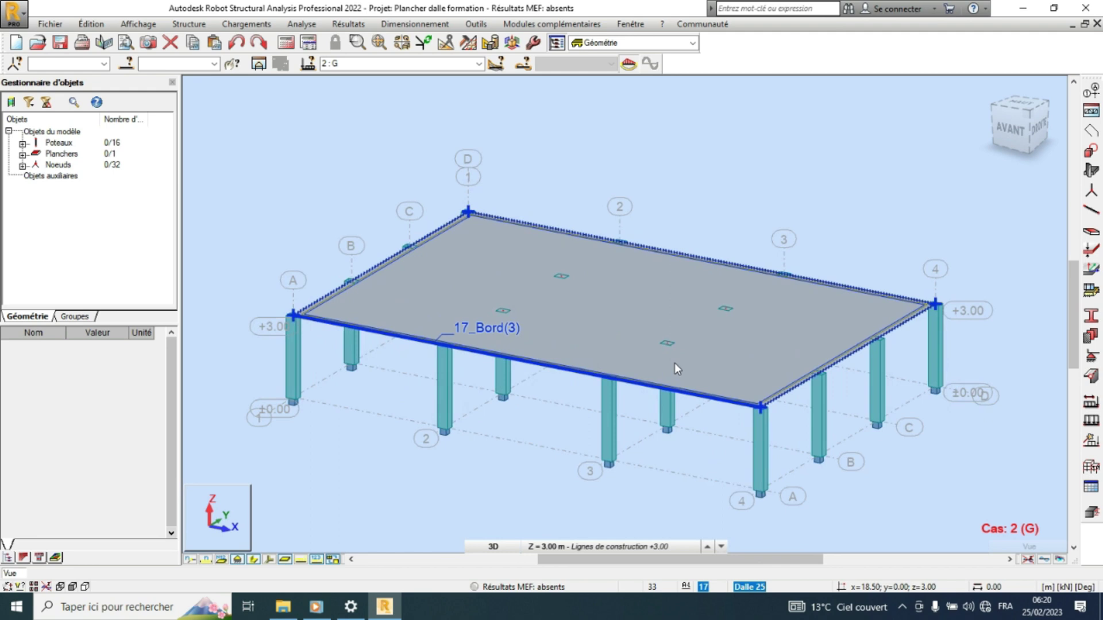
{"action": "left_click", "coordinate": [646, 308]}
{"action": "left_click", "coordinate": [718, 176]}
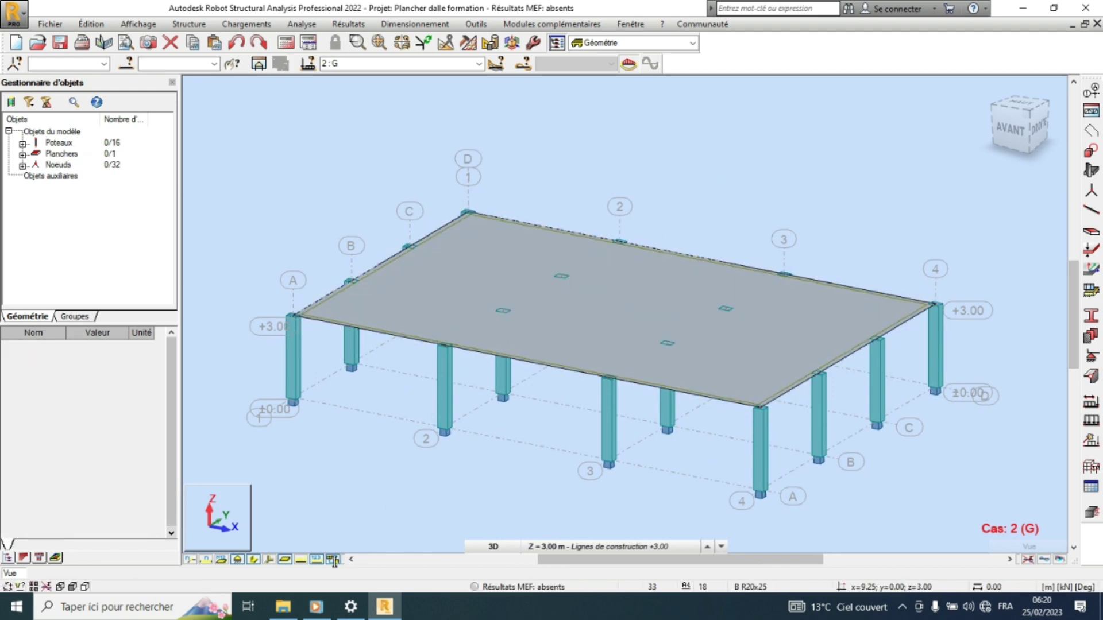
{"action": "left_click", "coordinate": [633, 301]}
{"action": "left_click", "coordinate": [713, 224]}
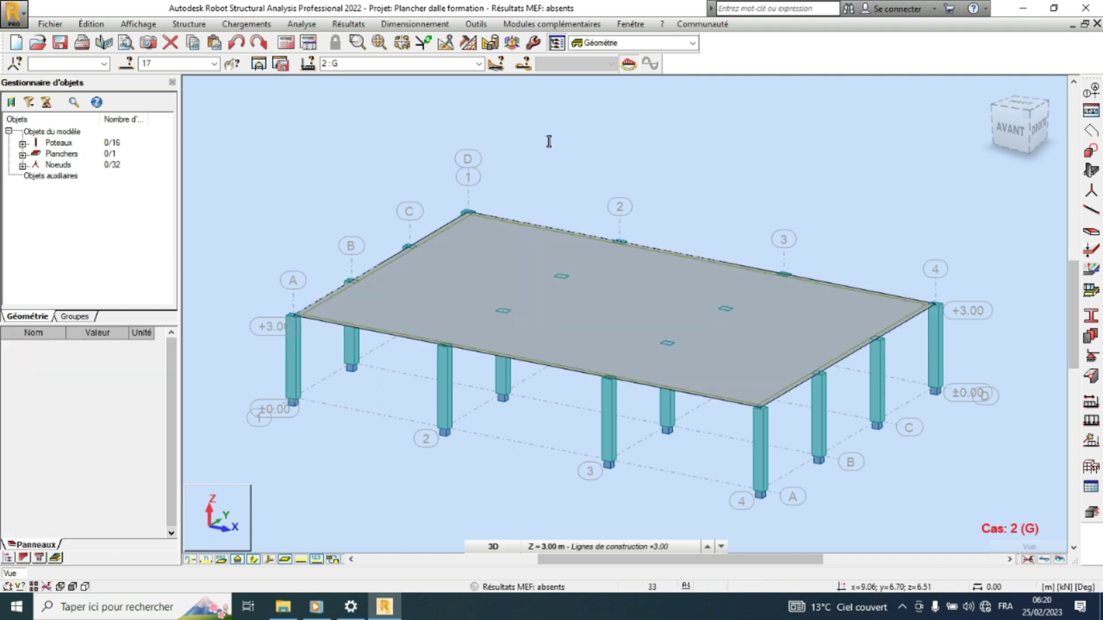
Set the slab's mesh options to the Coons method, 0.5 m element size and square division with a rectangular contour.
{"action": "left_click", "coordinate": [469, 43]}
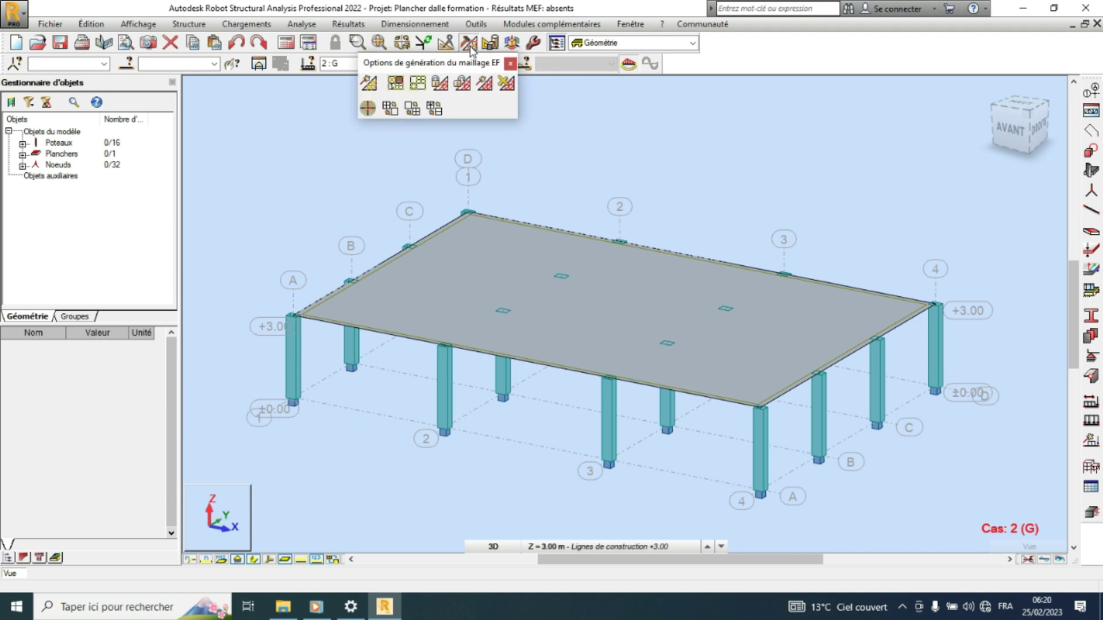
{"action": "left_click", "coordinate": [417, 85]}
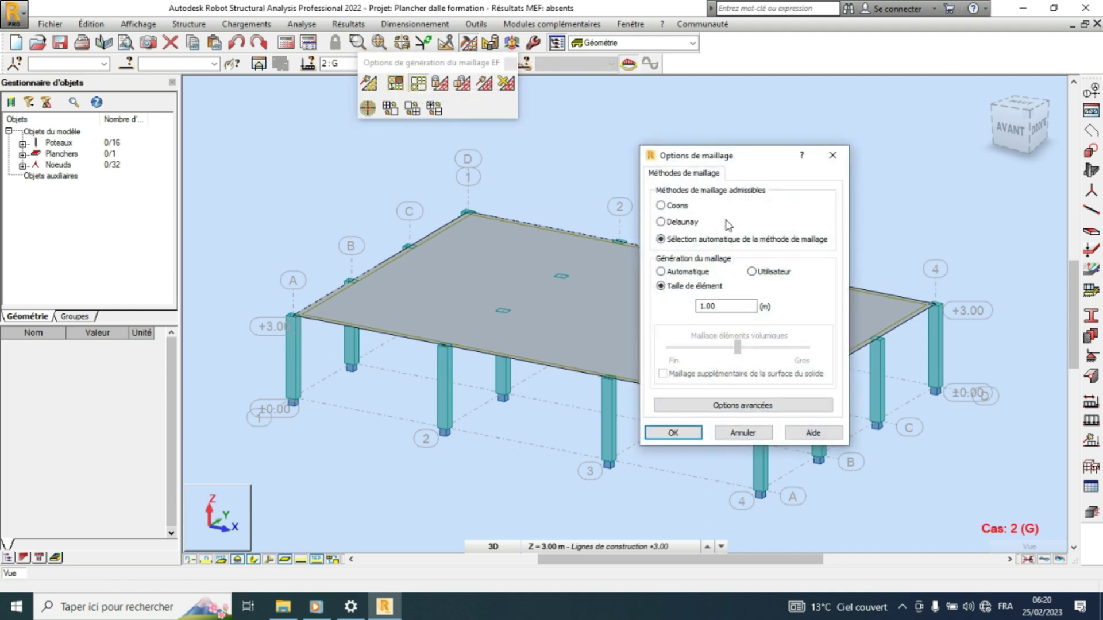
{"action": "left_click", "coordinate": [682, 206]}
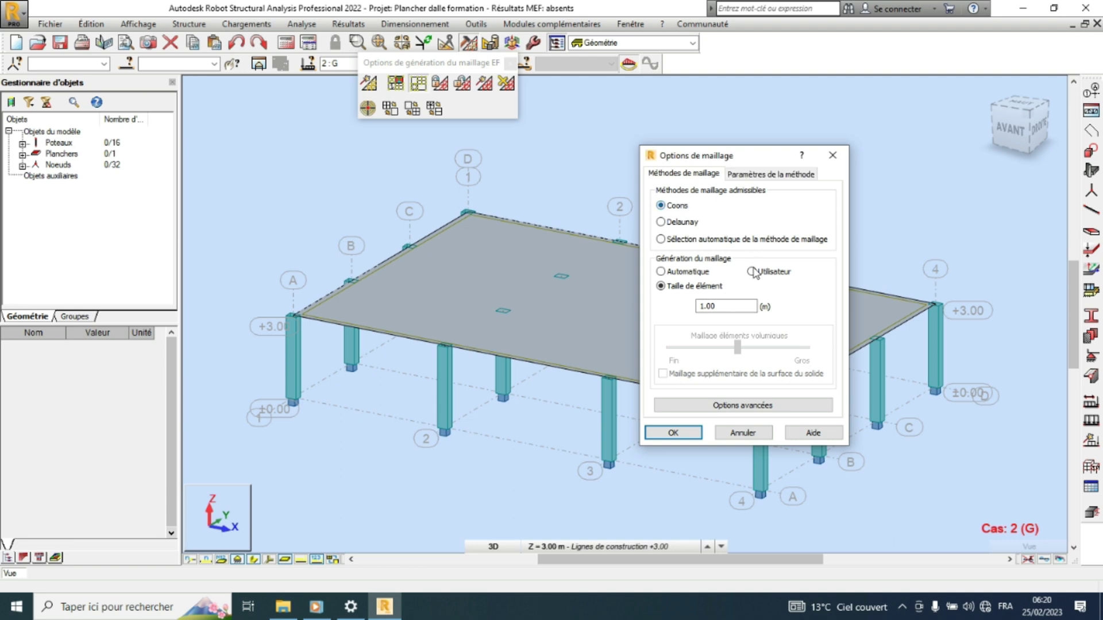
{"action": "left_click_drag", "start_coordinate": [729, 304], "coordinate": [694, 301]}
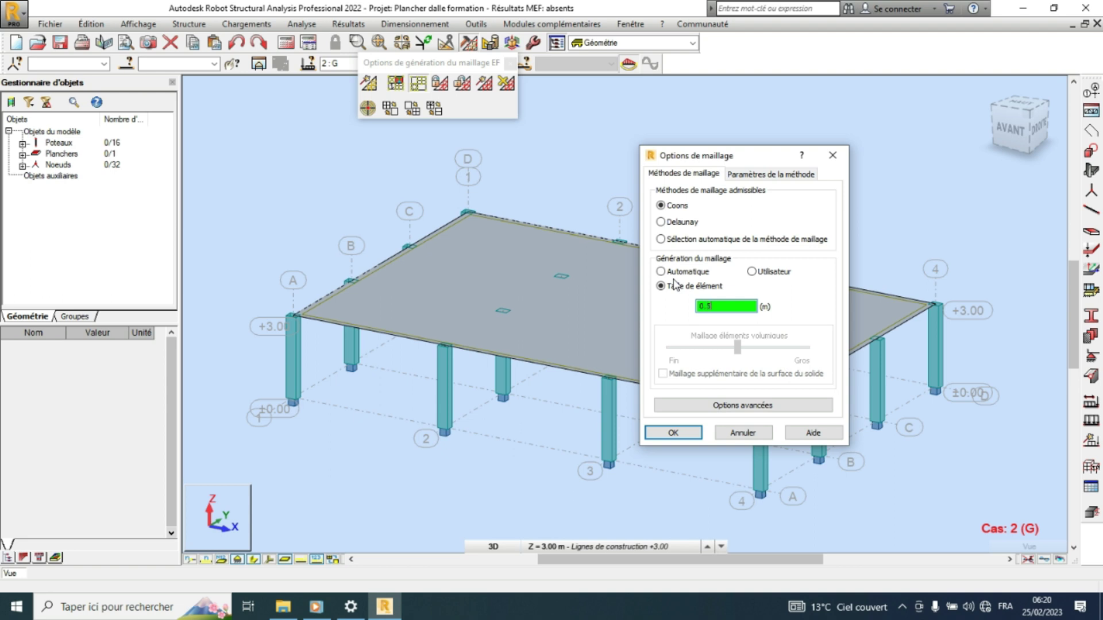
{"action": "left_click", "coordinate": [772, 173]}
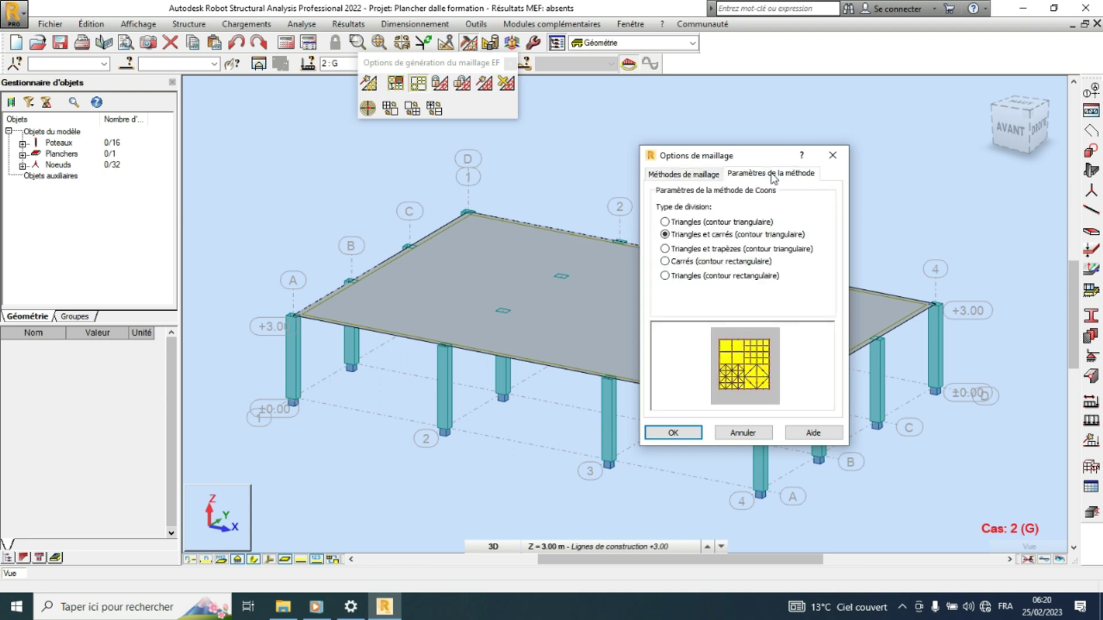
{"action": "left_click", "coordinate": [704, 262]}
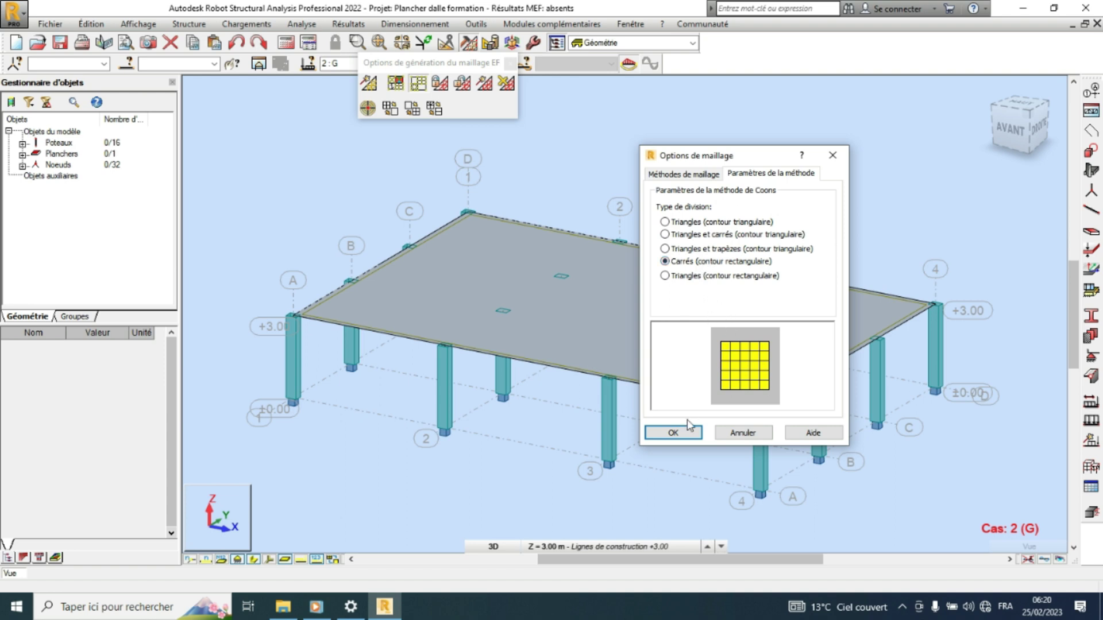
{"action": "left_click", "coordinate": [698, 436]}
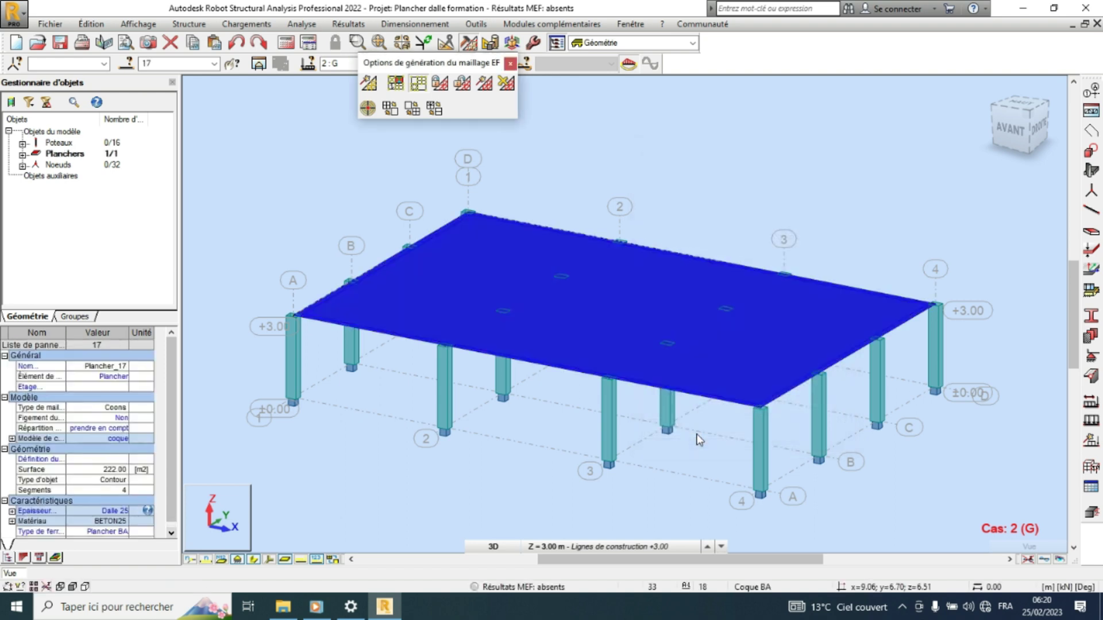
Generate the finite element mesh on the selected floor slab.
{"action": "scroll", "coordinate": [667, 406], "scroll_direction": "down", "scroll_amount": 2}
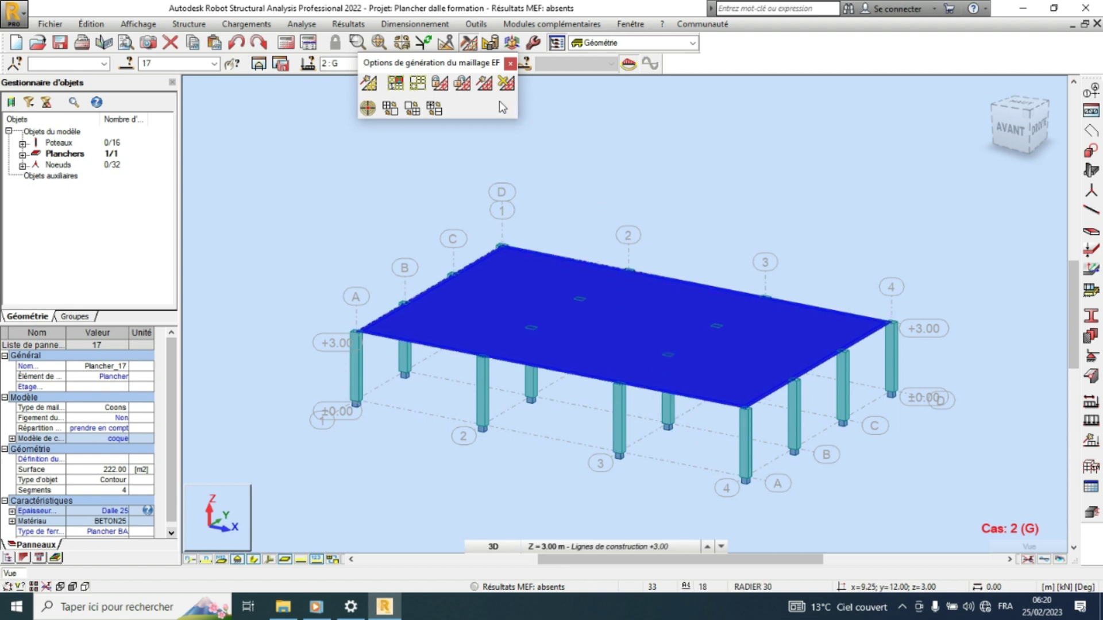
{"action": "left_click", "coordinate": [485, 84]}
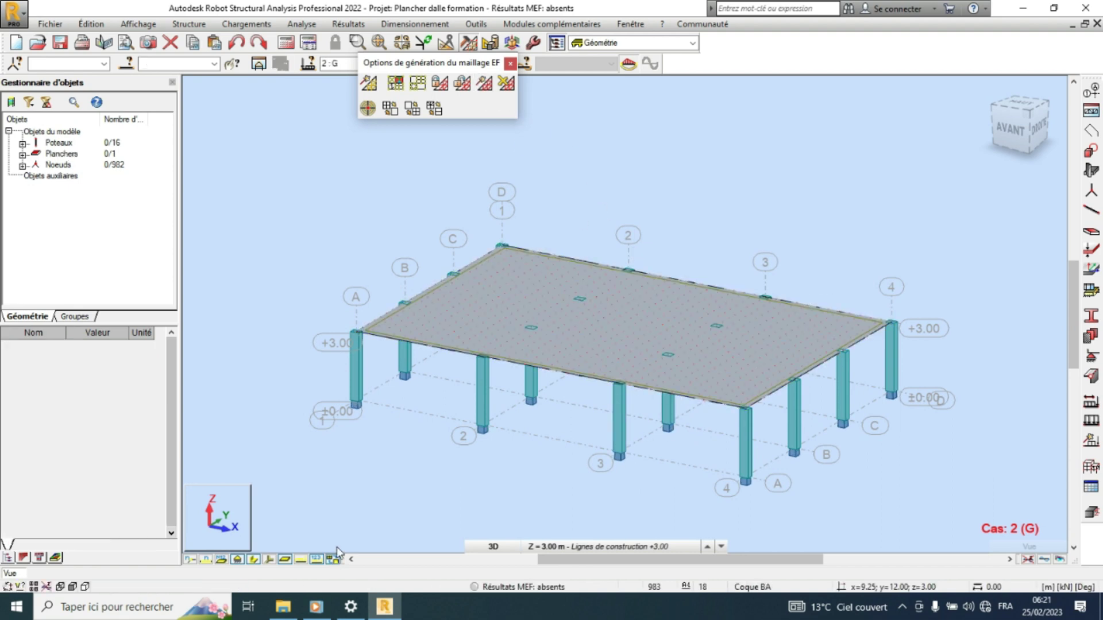
{"action": "scroll", "coordinate": [792, 344], "scroll_direction": "up", "scroll_amount": 5}
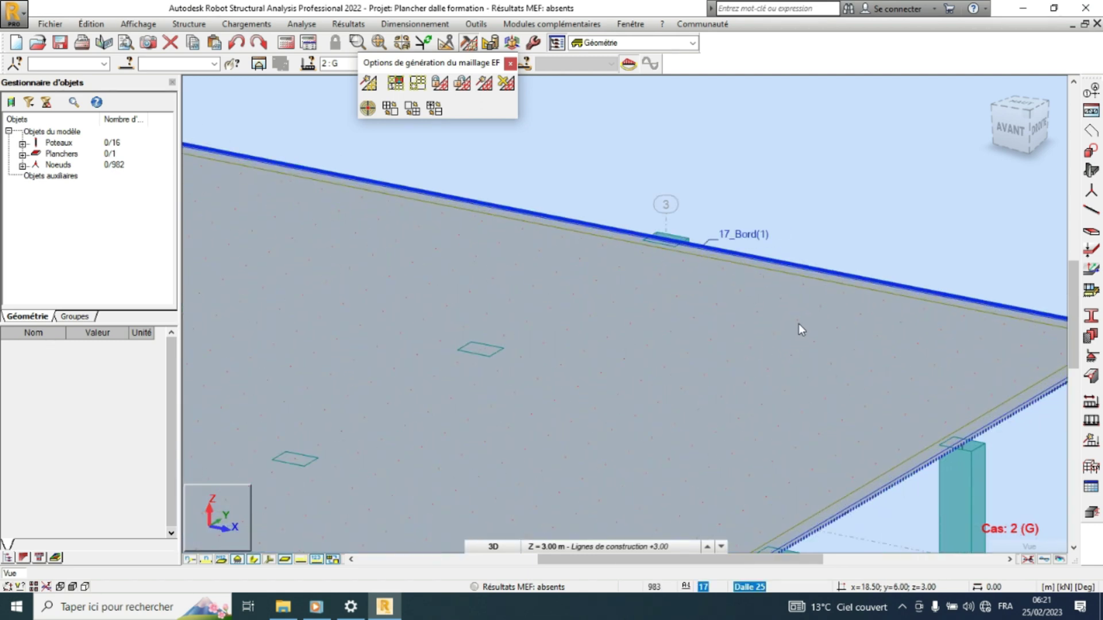
{"action": "scroll", "coordinate": [800, 323], "scroll_direction": "down", "scroll_amount": 5}
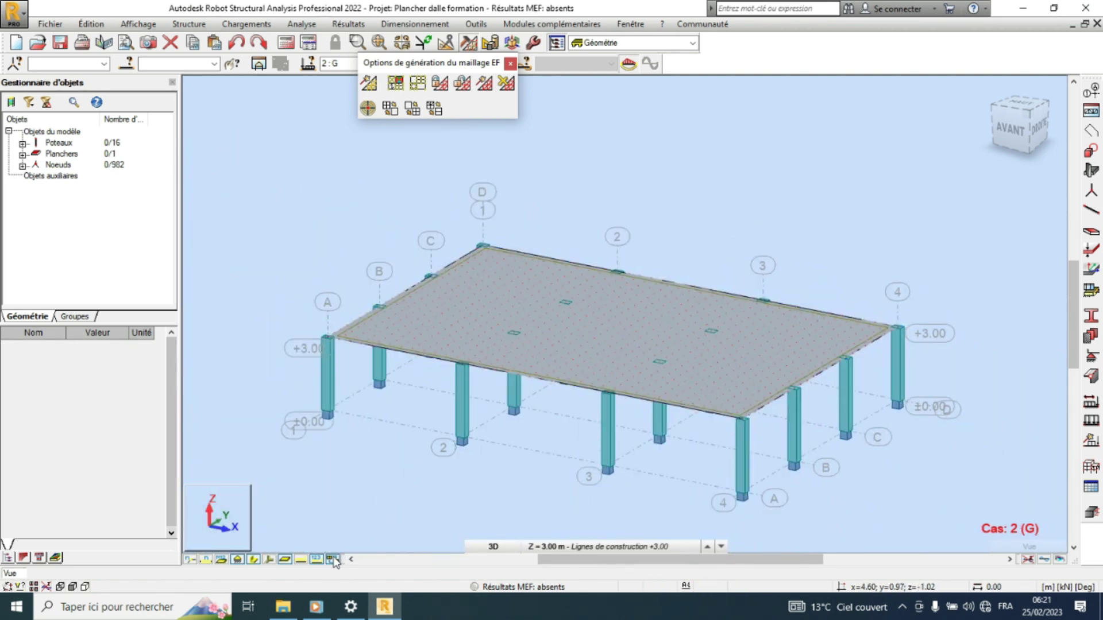
Dismiss the mesh generation options and run the structural analysis of the meshed model.
{"action": "scroll", "coordinate": [504, 267], "scroll_direction": "up", "scroll_amount": 2}
{"action": "scroll", "coordinate": [509, 250], "scroll_direction": "up", "scroll_amount": 1}
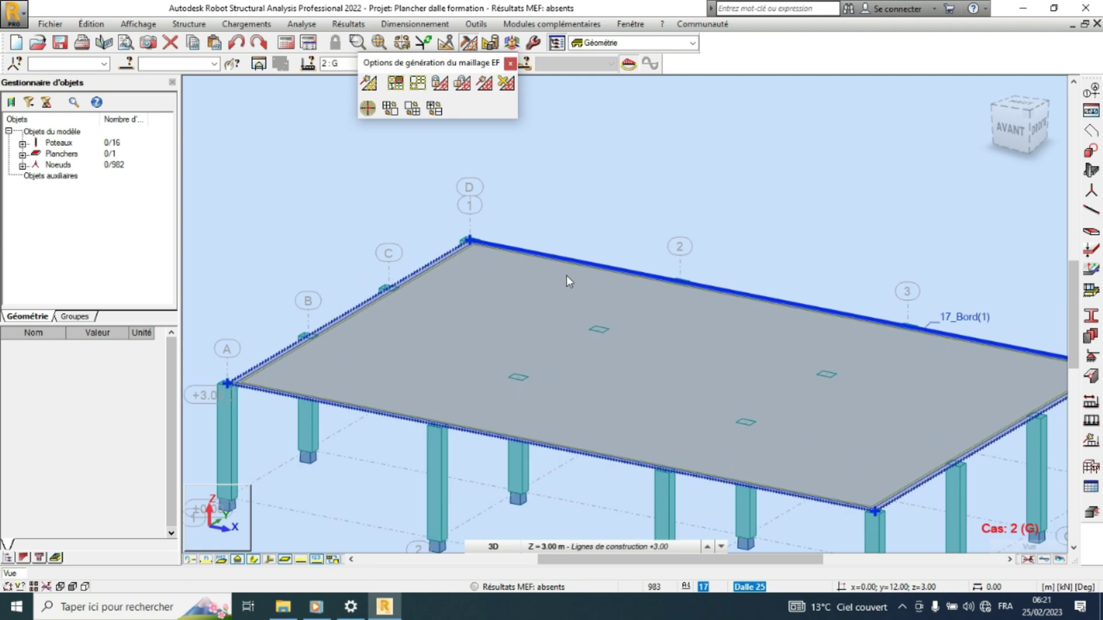
{"action": "left_click", "coordinate": [511, 64]}
{"action": "left_click", "coordinate": [285, 44]}
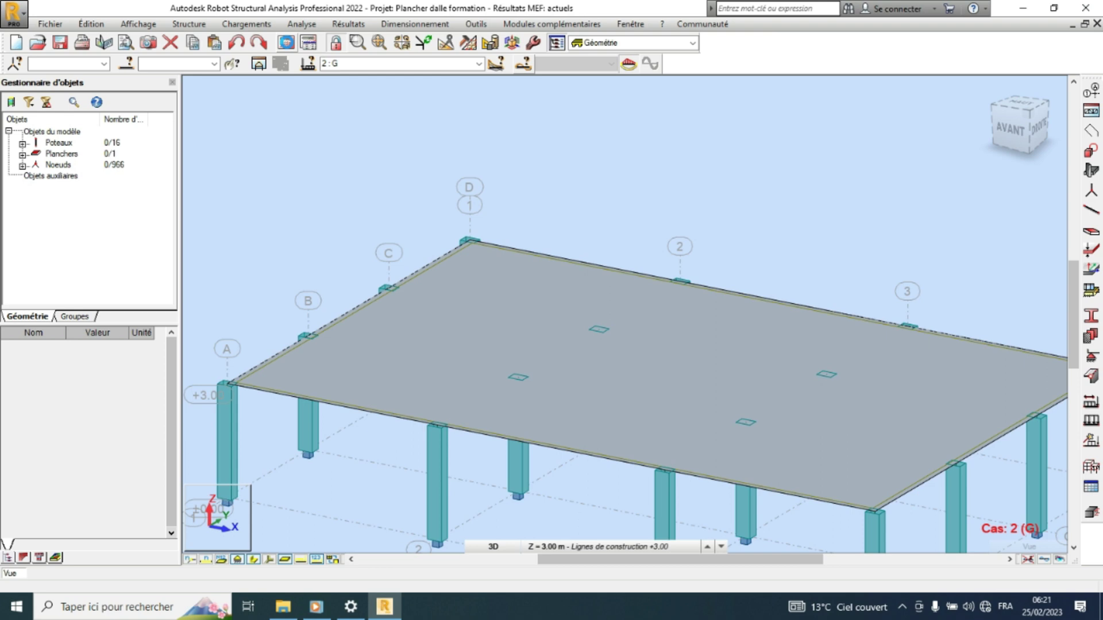
{"action": "scroll", "coordinate": [445, 207], "scroll_direction": "down", "scroll_amount": 2}
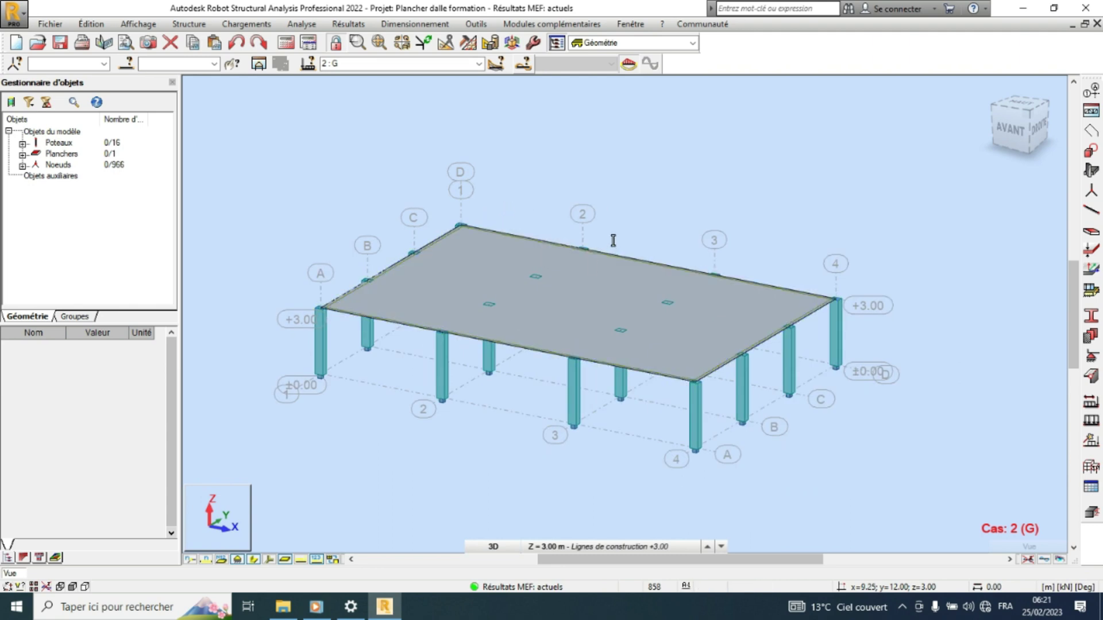
Isolate the floor slab by opening it as a substructure in a new window.
{"action": "scroll", "coordinate": [596, 229], "scroll_direction": "up", "scroll_amount": 2}
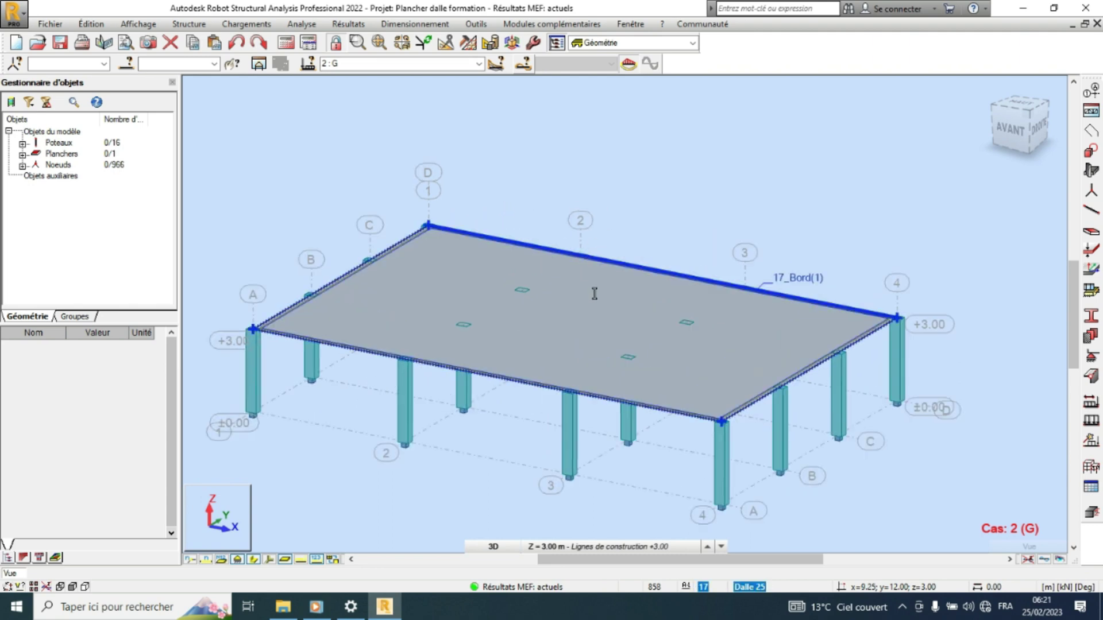
{"action": "left_click", "coordinate": [564, 287]}
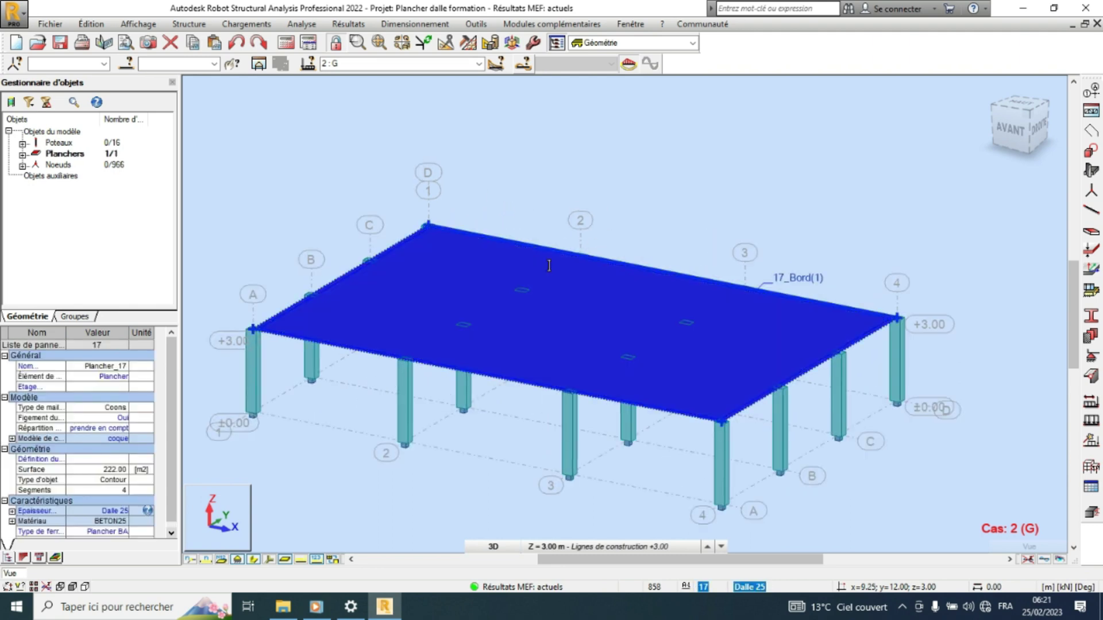
{"action": "left_click", "coordinate": [265, 66]}
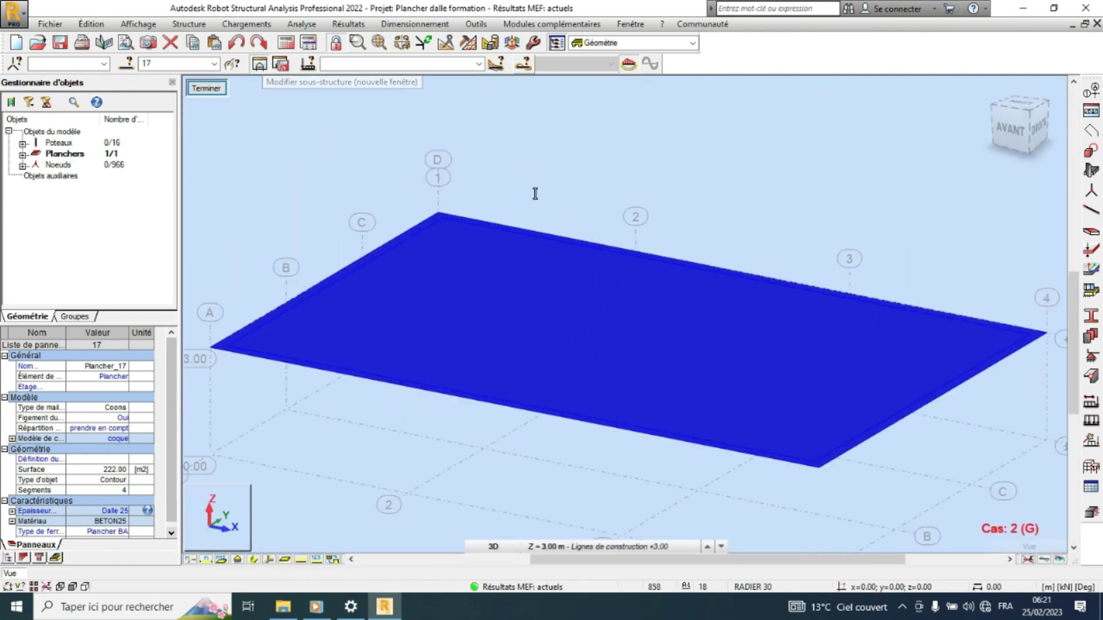
{"action": "scroll", "coordinate": [520, 163], "scroll_direction": "down", "scroll_amount": 2}
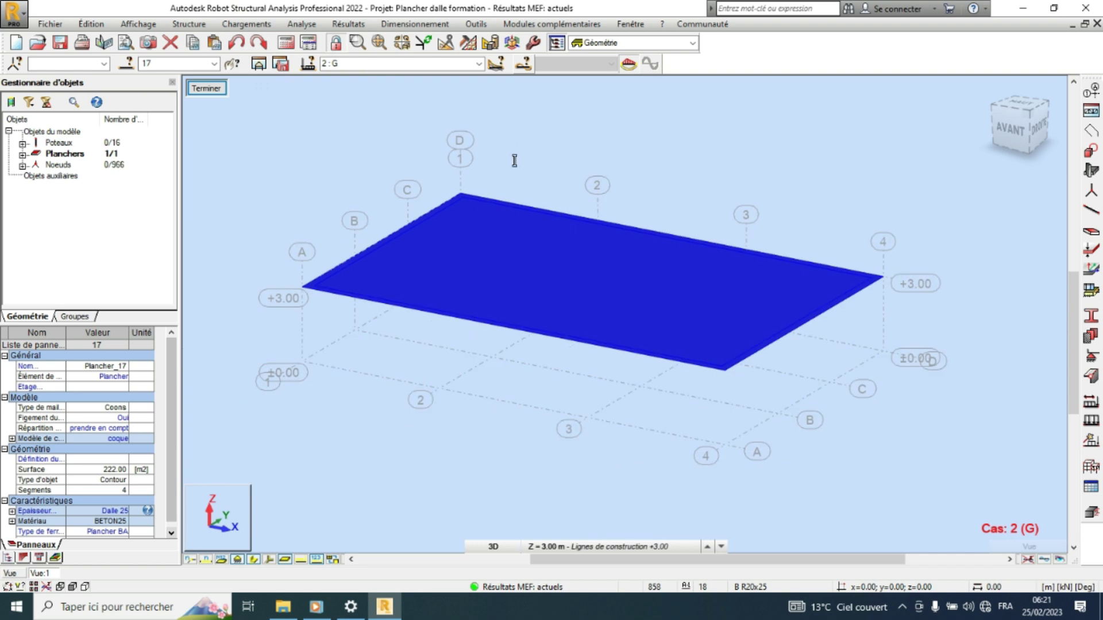
Hide the construction lines in the slab's substructure view through the display attributes.
{"action": "right_click", "coordinate": [299, 213]}
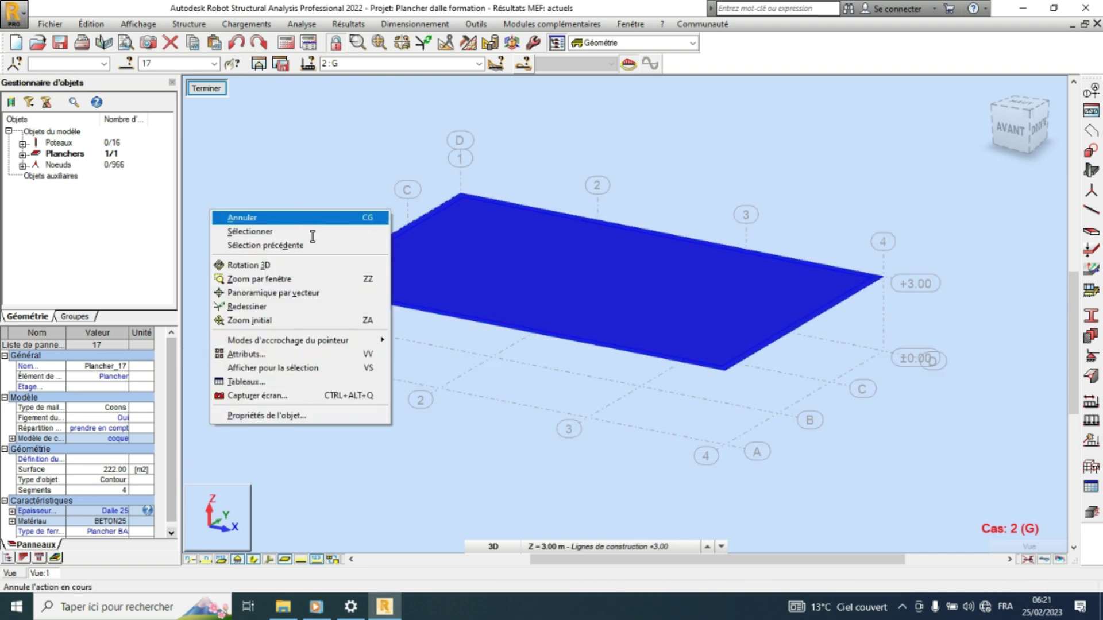
{"action": "left_click", "coordinate": [272, 354]}
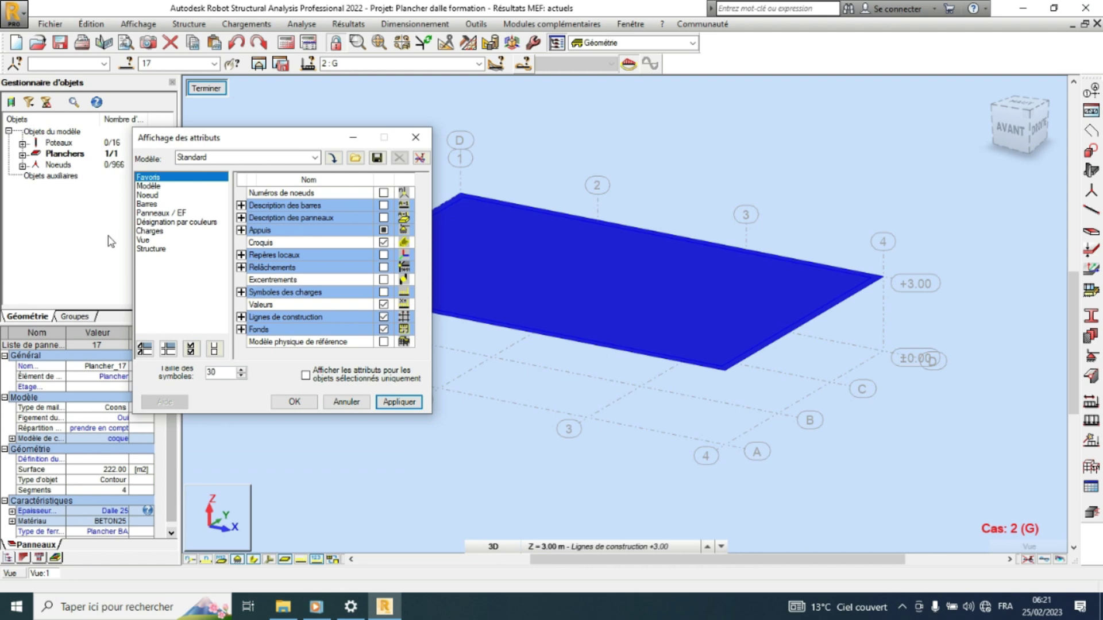
{"action": "left_click", "coordinate": [151, 249]}
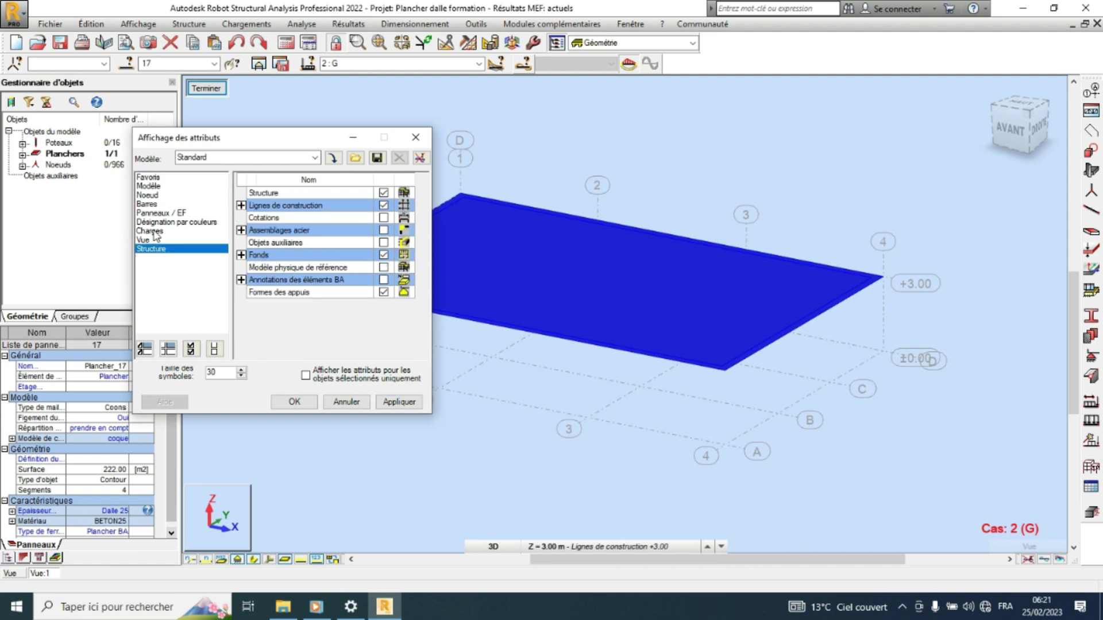
{"action": "left_click", "coordinate": [150, 177]}
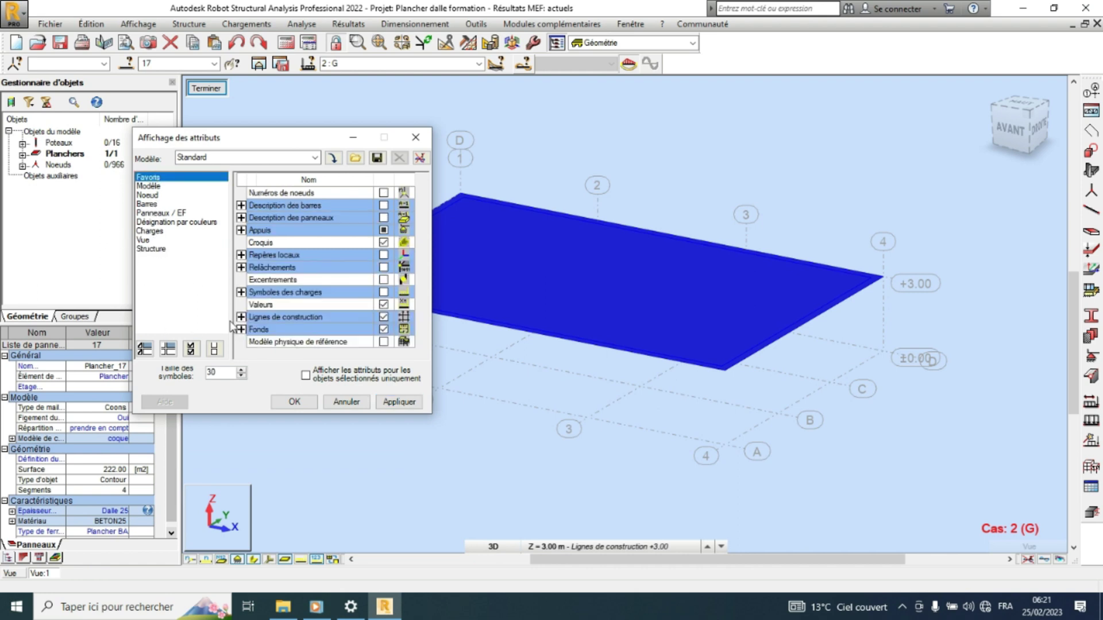
{"action": "left_click", "coordinate": [384, 317]}
{"action": "left_click", "coordinate": [392, 403]}
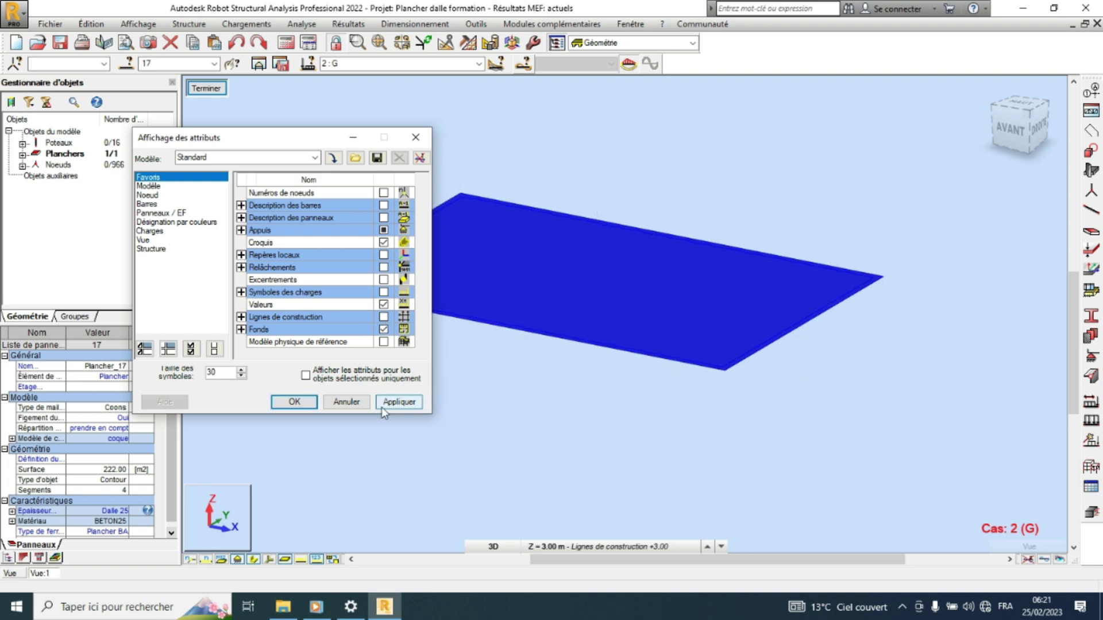
{"action": "left_click", "coordinate": [279, 404]}
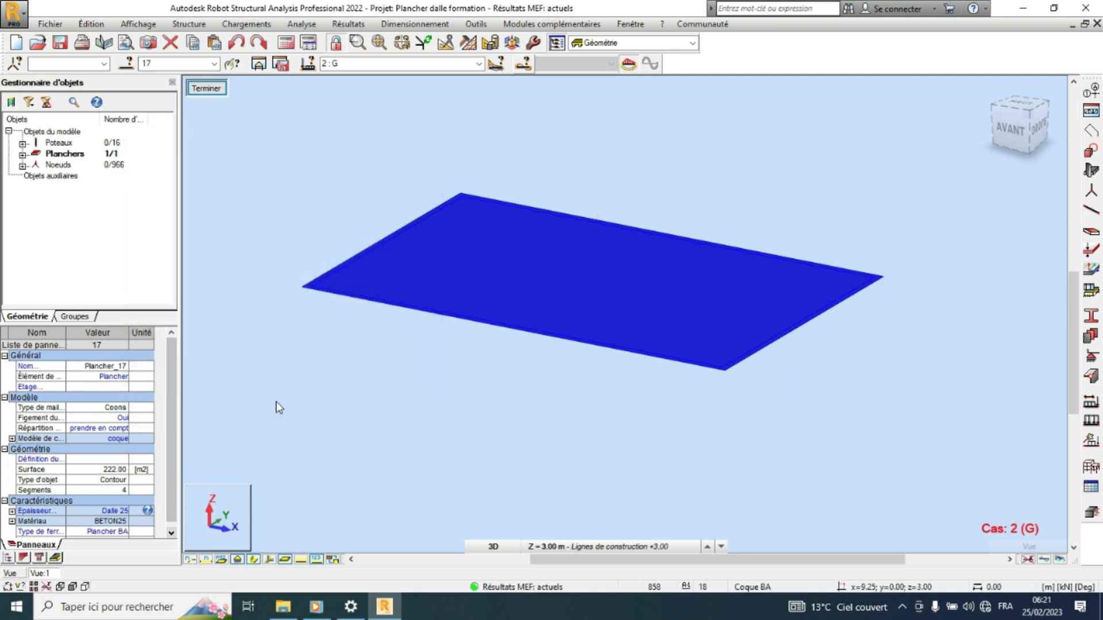
{"action": "left_click", "coordinate": [9, 587]}
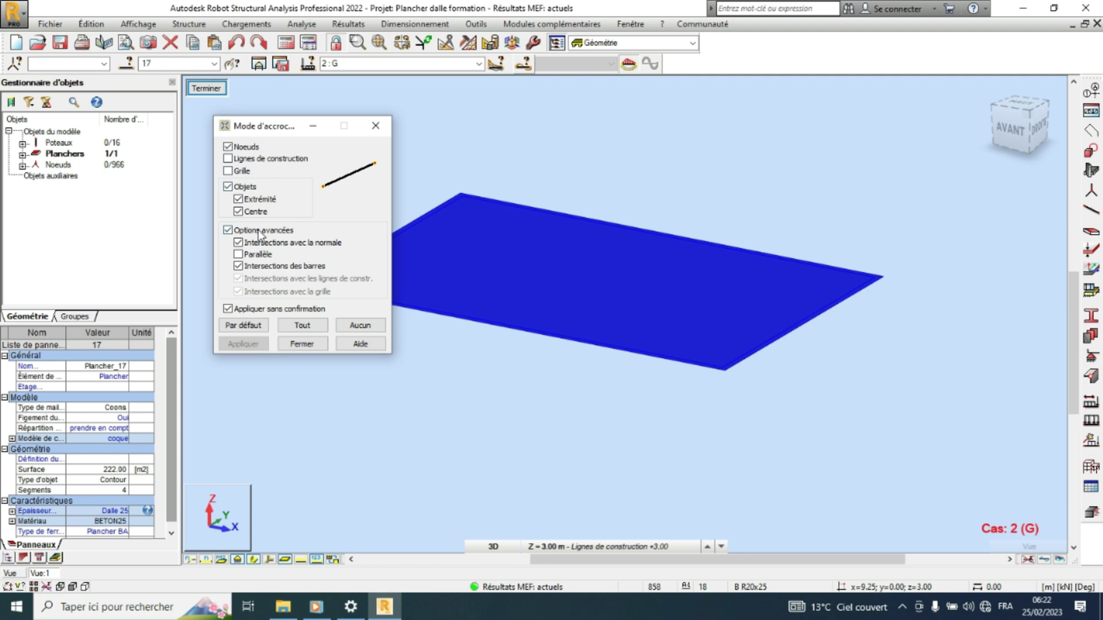
{"action": "left_click", "coordinate": [301, 344]}
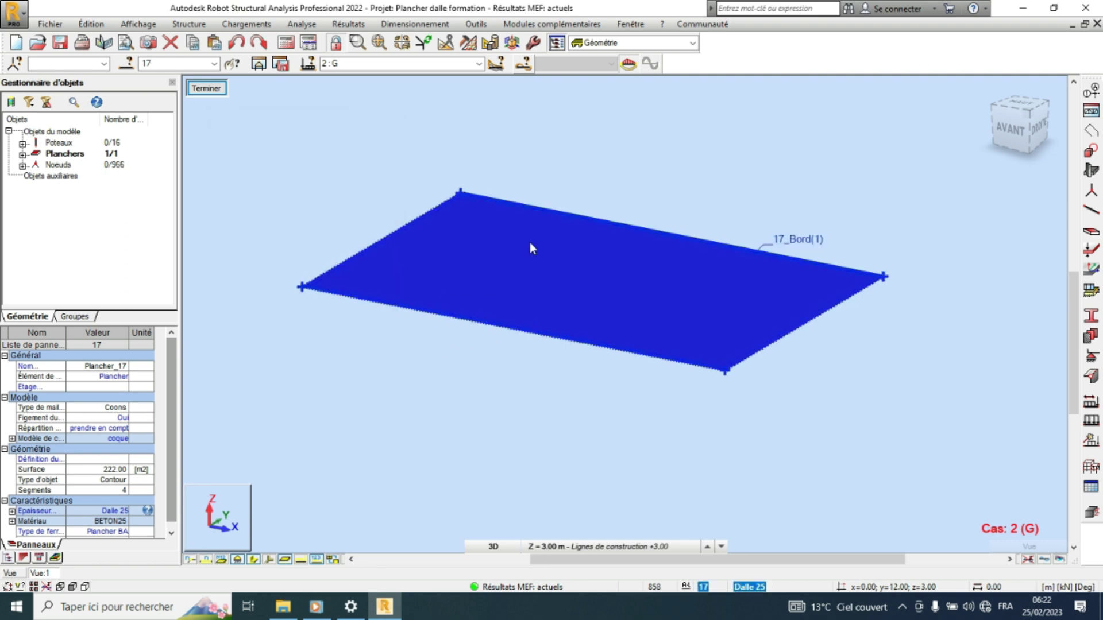
Deselect the isolated slab and show it in plan from the top (Haut) view.
{"action": "scroll", "coordinate": [541, 289], "scroll_direction": "up", "scroll_amount": 2}
{"action": "scroll", "coordinate": [541, 290], "scroll_direction": "down", "scroll_amount": 2}
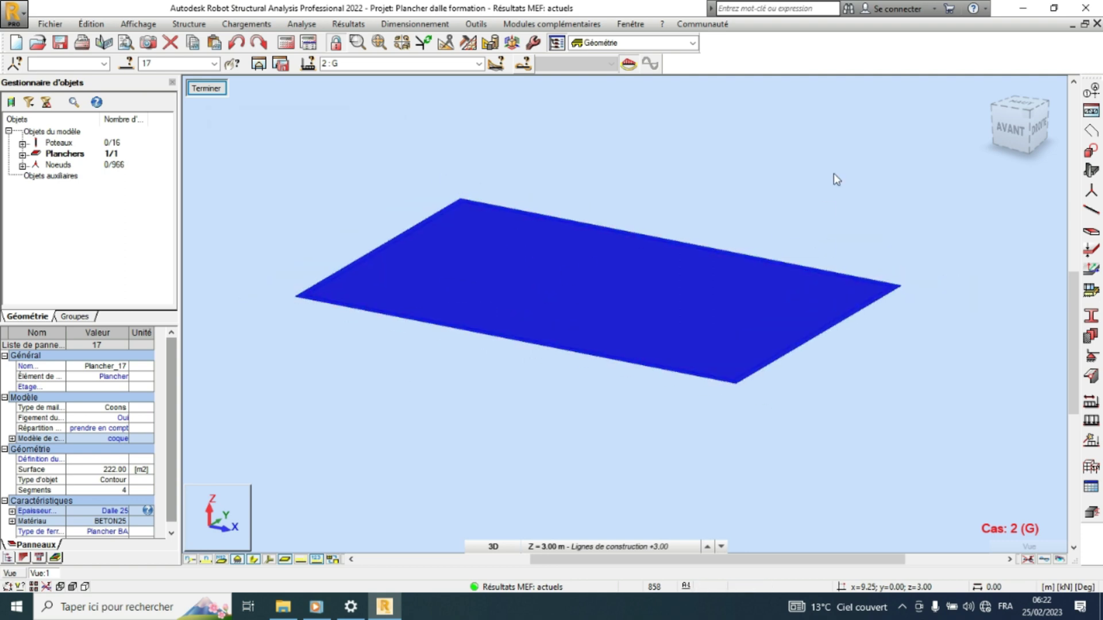
{"action": "left_click", "coordinate": [1024, 104]}
{"action": "left_click", "coordinate": [898, 194]}
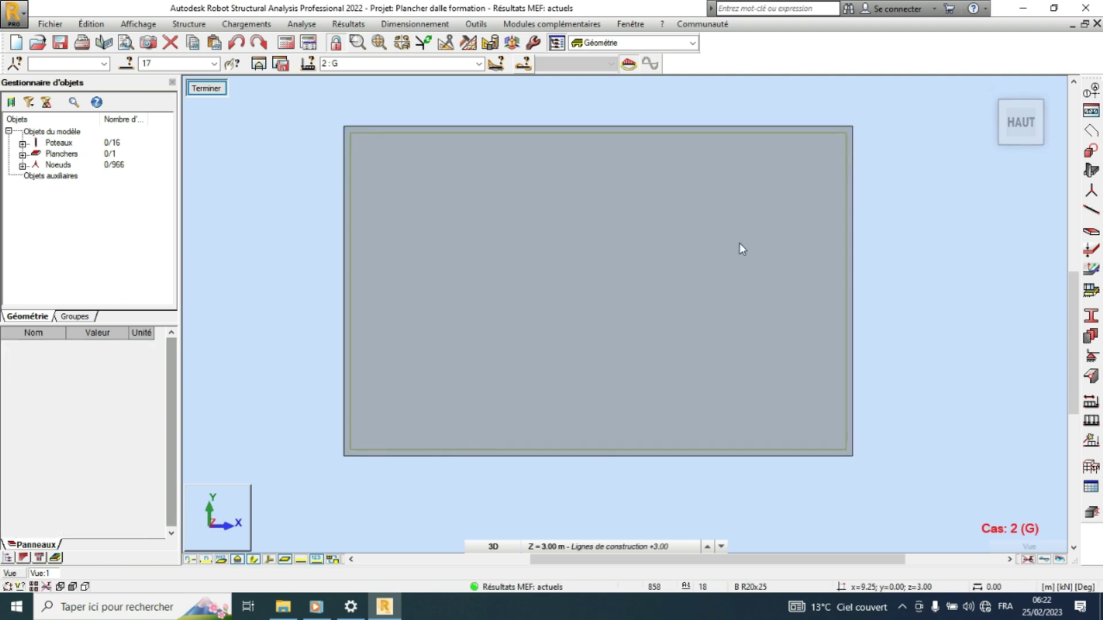
{"action": "scroll", "coordinate": [739, 243], "scroll_direction": "down", "scroll_amount": 3}
{"action": "scroll", "coordinate": [822, 233], "scroll_direction": "up", "scroll_amount": 2}
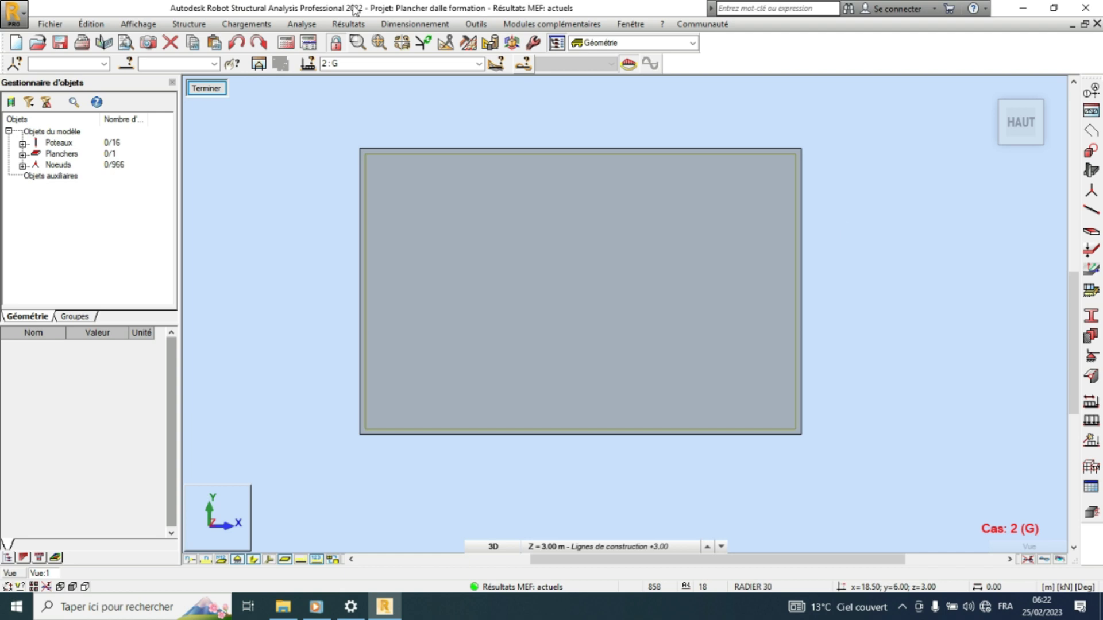
Open the panel result maps and review the Croix, Paramètres, Extrêmes and Détaillés options.
{"action": "left_click", "coordinate": [343, 23]}
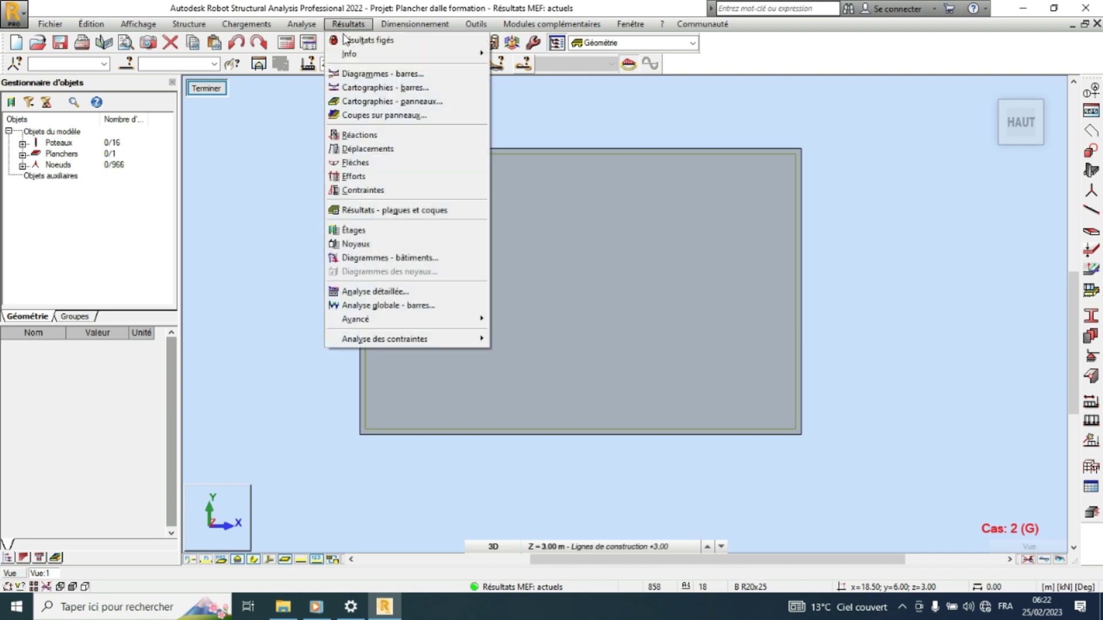
{"action": "left_click", "coordinate": [392, 102]}
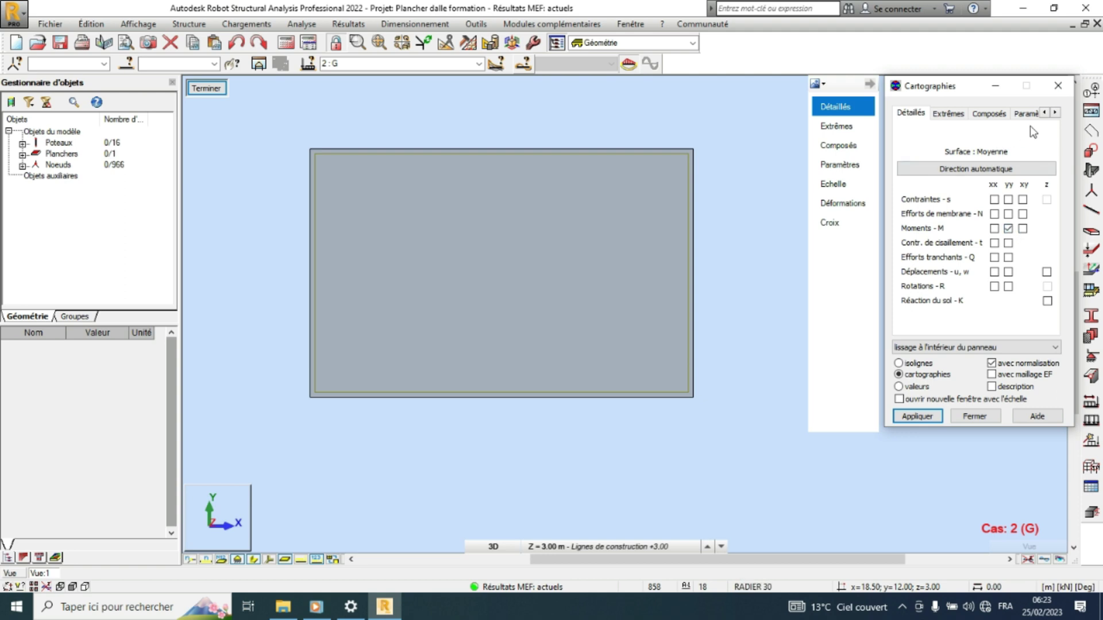
{"action": "left_click", "coordinate": [1056, 114]}
{"action": "left_click", "coordinate": [1056, 114]}
{"action": "left_click", "coordinate": [1055, 114]}
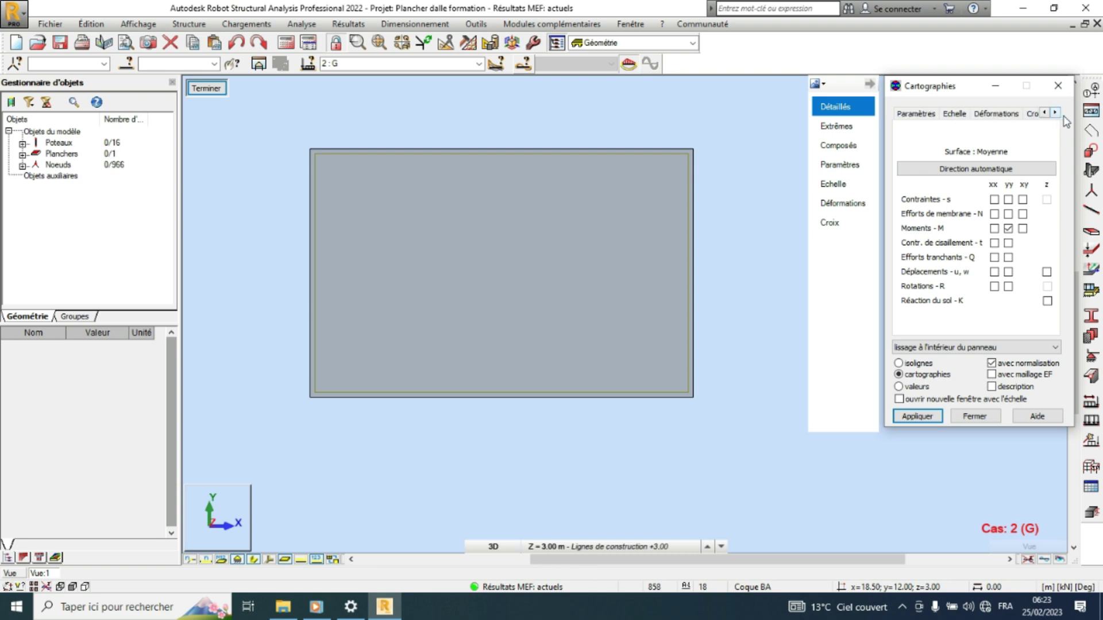
{"action": "left_click", "coordinate": [1055, 113]}
{"action": "left_click", "coordinate": [989, 114]}
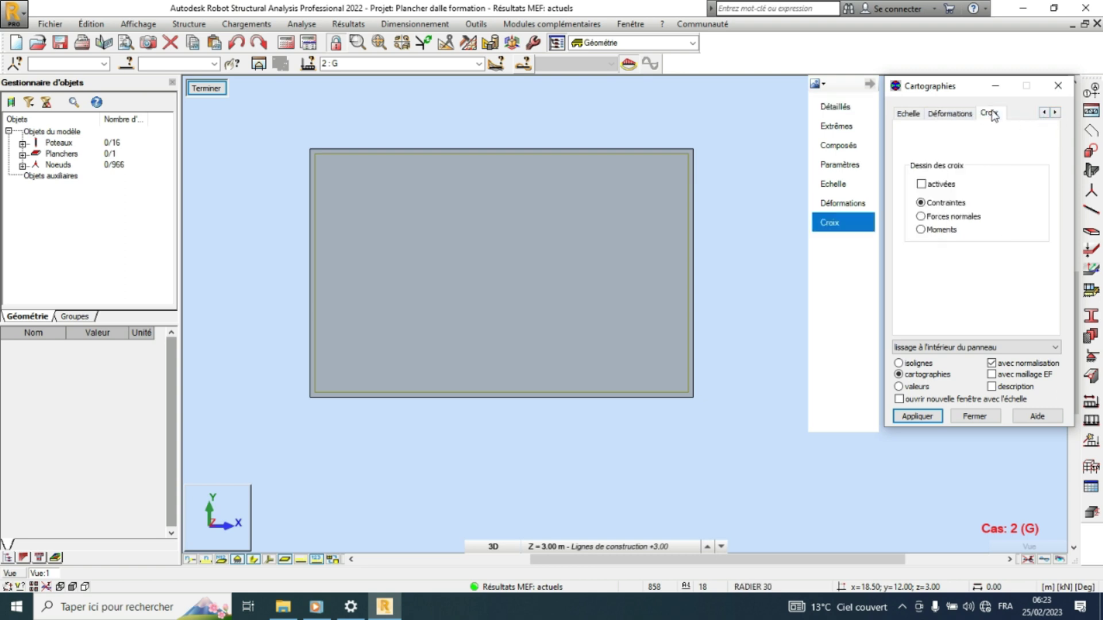
{"action": "left_click", "coordinate": [1043, 114]}
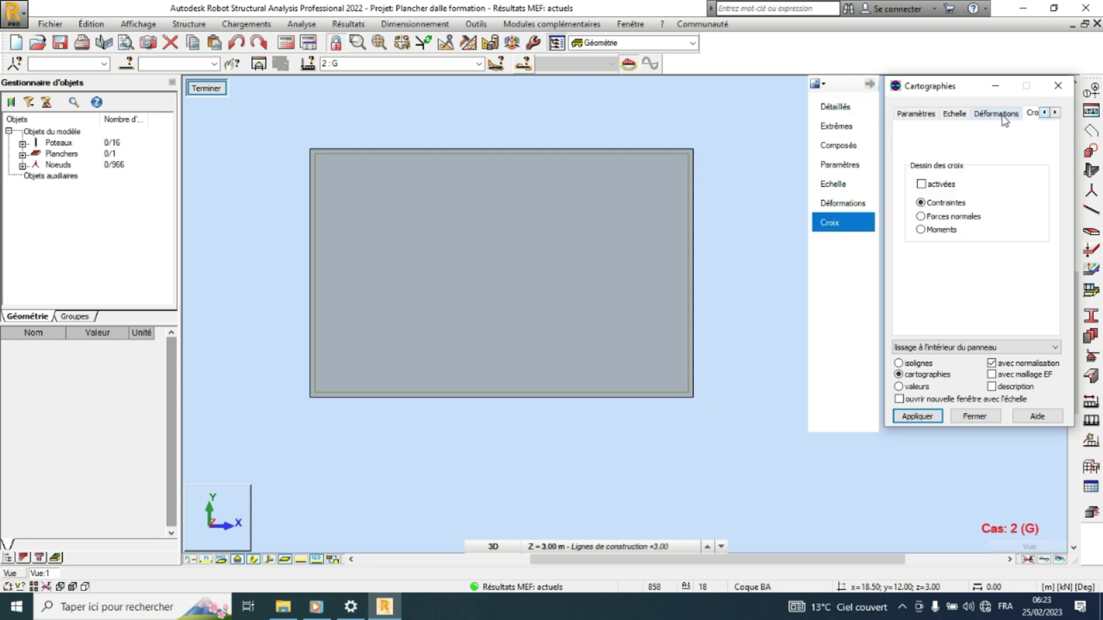
{"action": "left_click", "coordinate": [930, 114]}
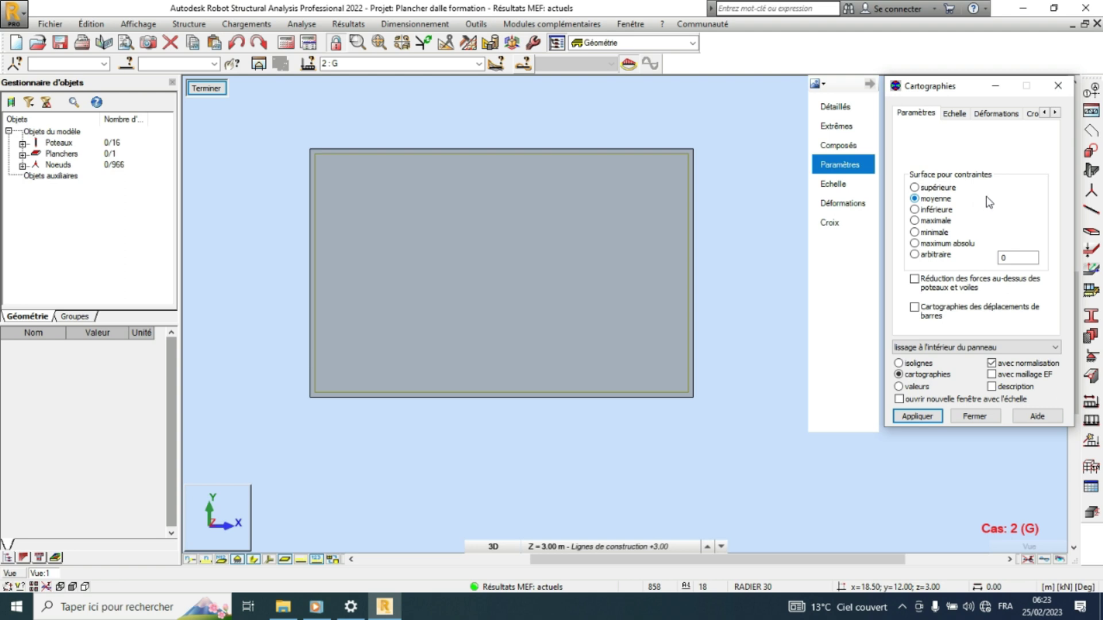
{"action": "left_click", "coordinate": [1044, 113]}
{"action": "left_click", "coordinate": [1044, 113]}
{"action": "left_click", "coordinate": [1044, 113]}
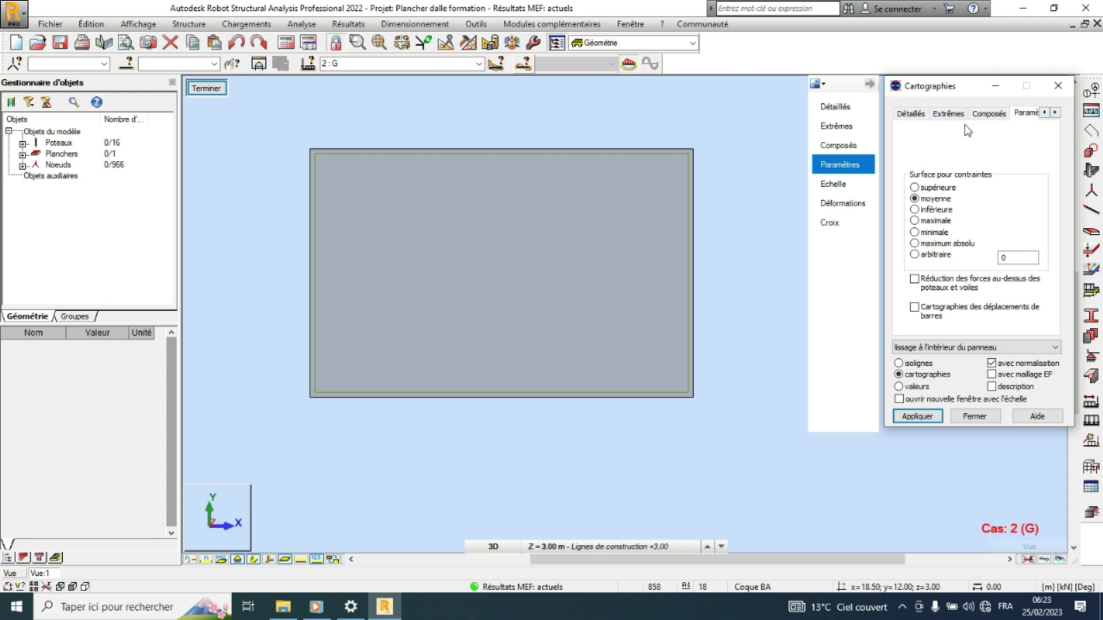
{"action": "left_click", "coordinate": [945, 114]}
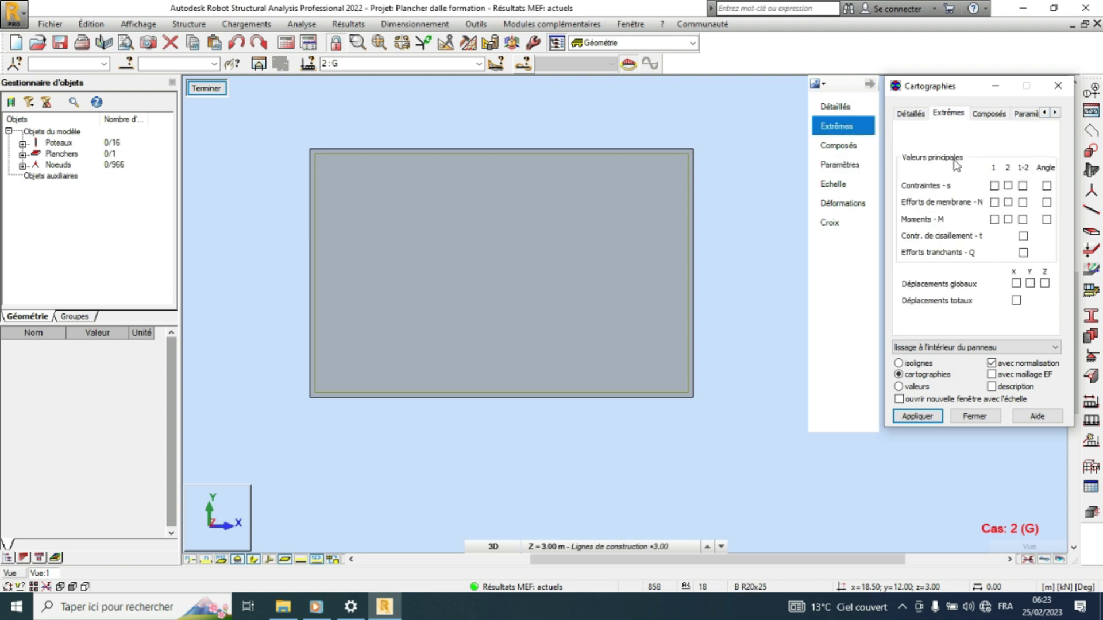
{"action": "left_click", "coordinate": [916, 117]}
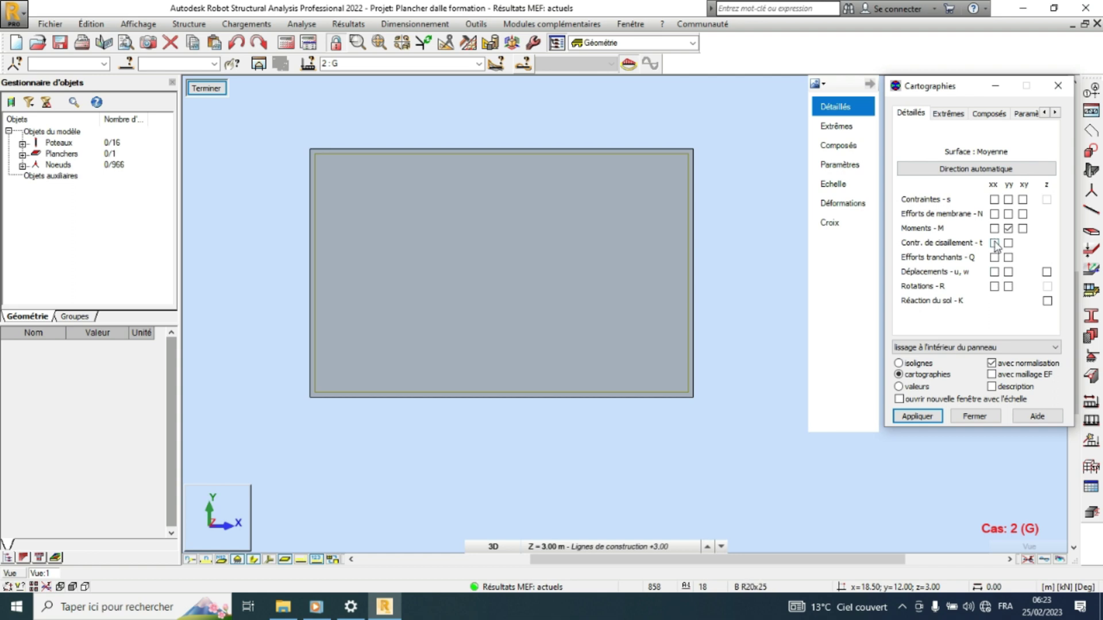
Map the slab's Myy moments with value descriptions and display them for load case 4: ELU.
{"action": "left_click", "coordinate": [917, 386]}
{"action": "left_click", "coordinate": [913, 377]}
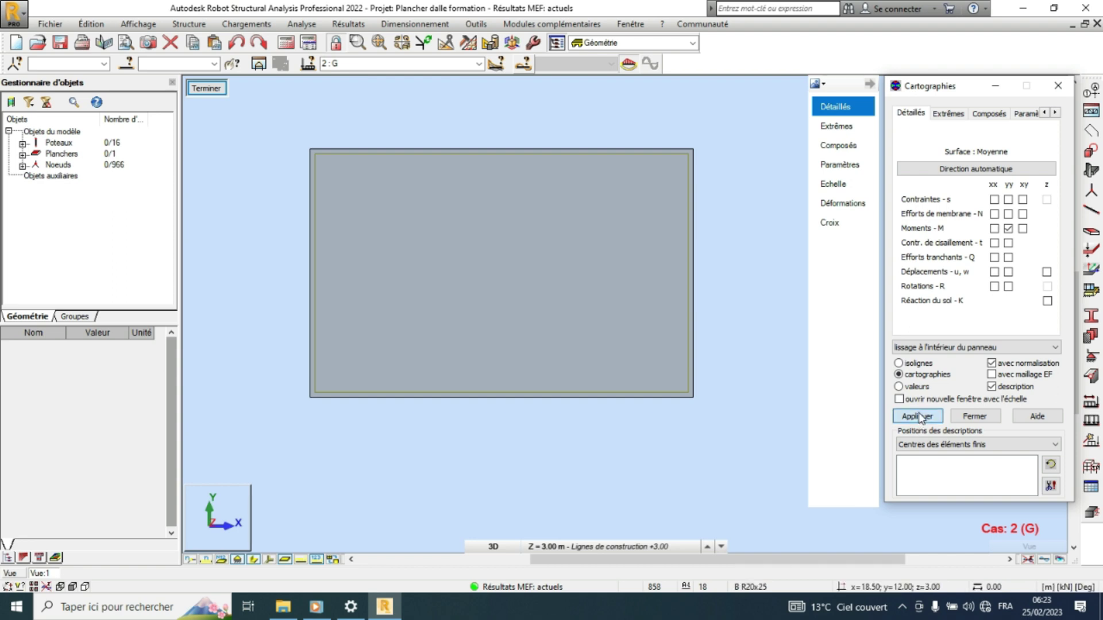
{"action": "left_click", "coordinate": [918, 416]}
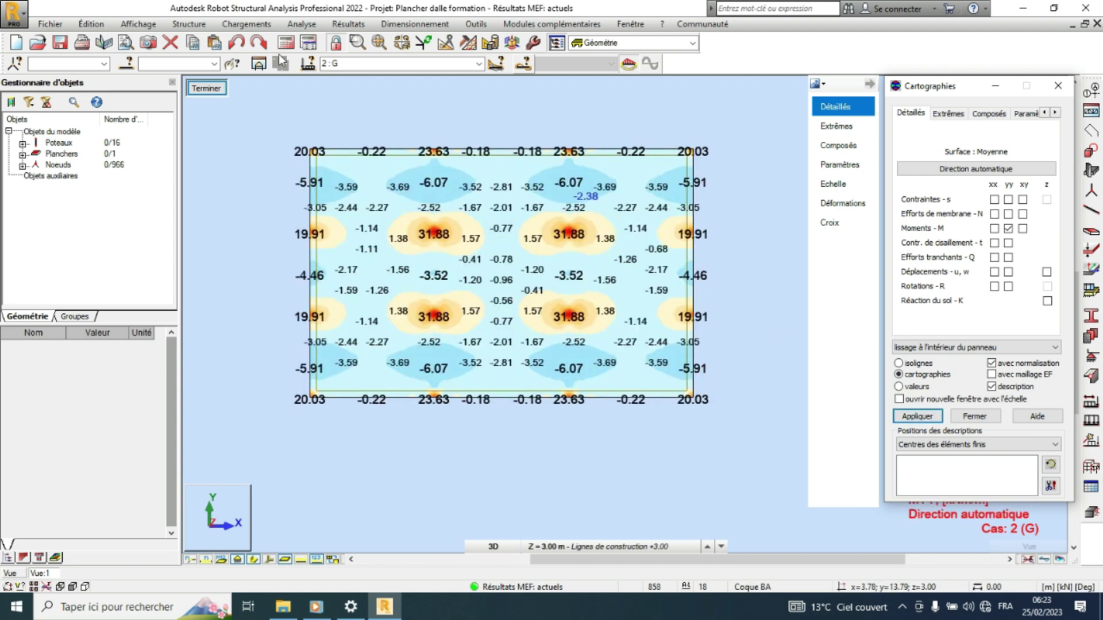
{"action": "left_click", "coordinate": [478, 63]}
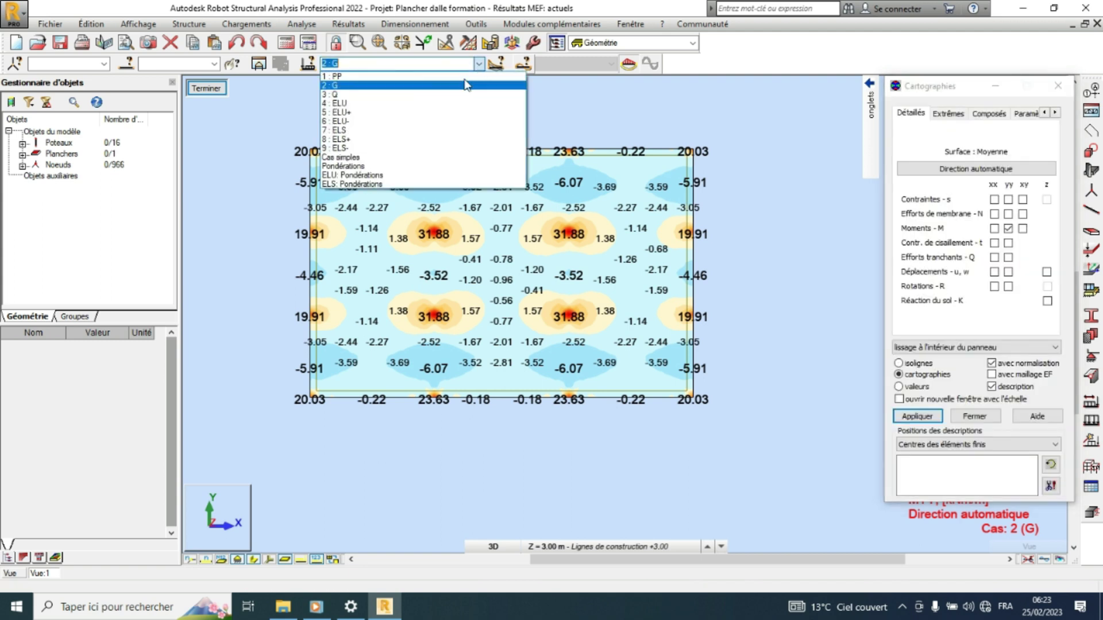
{"action": "left_click", "coordinate": [414, 104]}
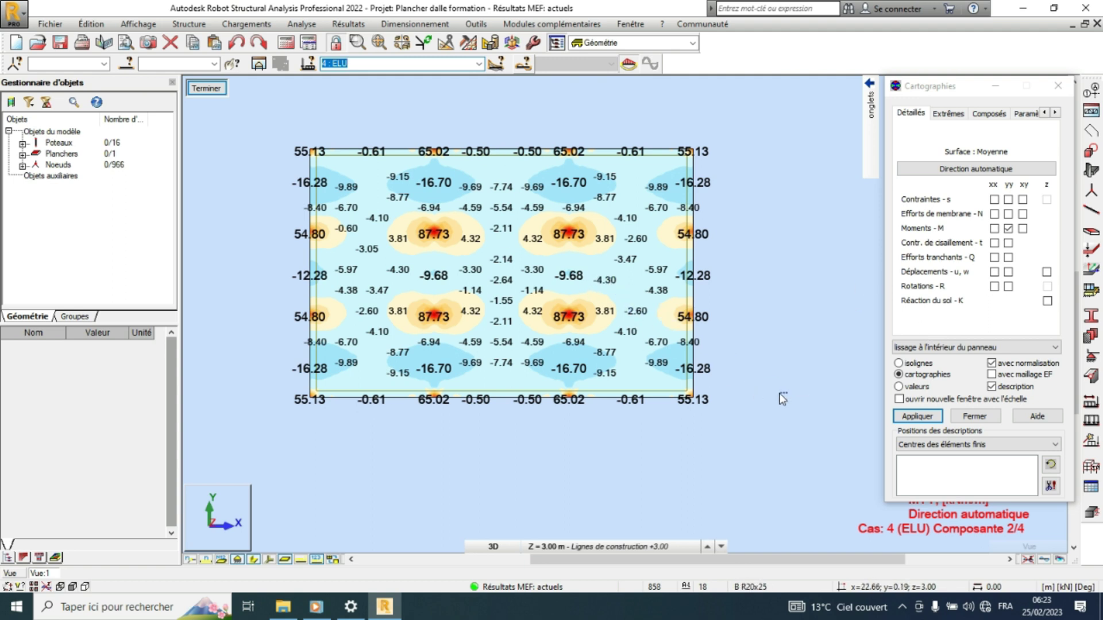
Place the moment map's descriptions at the characteristic points (Points caractéristiques) of the slab.
{"action": "left_click", "coordinate": [964, 445]}
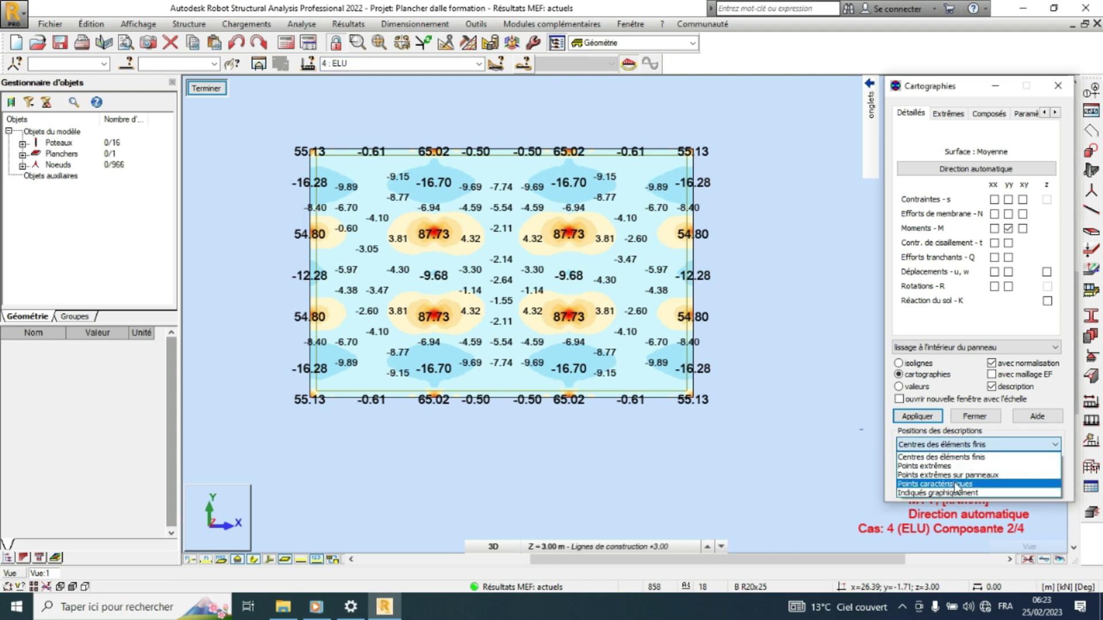
{"action": "left_click", "coordinate": [955, 489]}
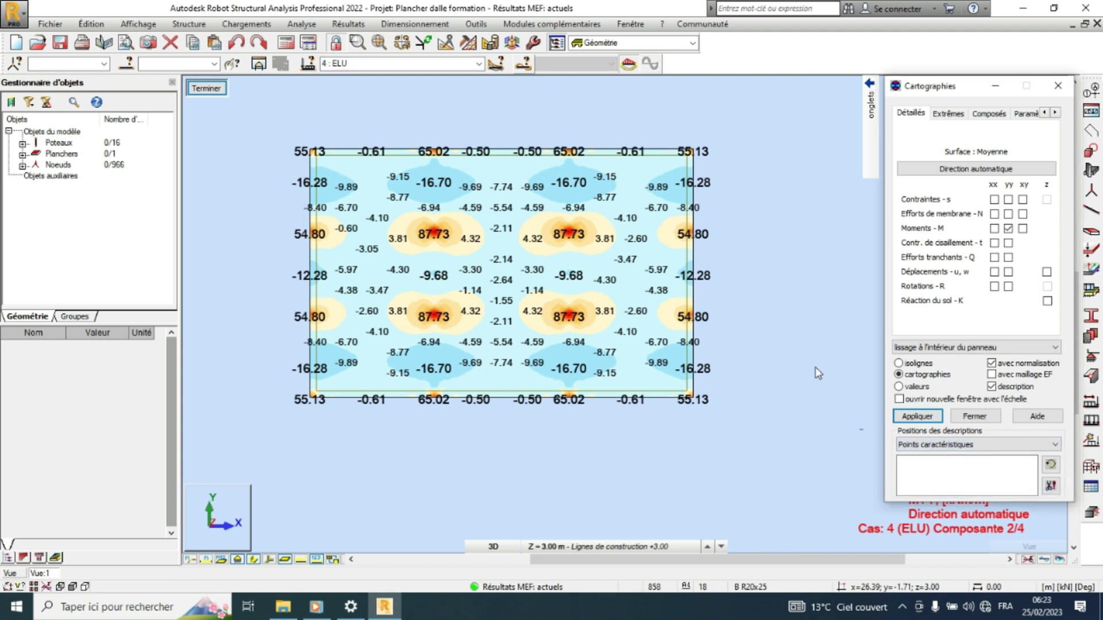
{"action": "left_click", "coordinate": [923, 420]}
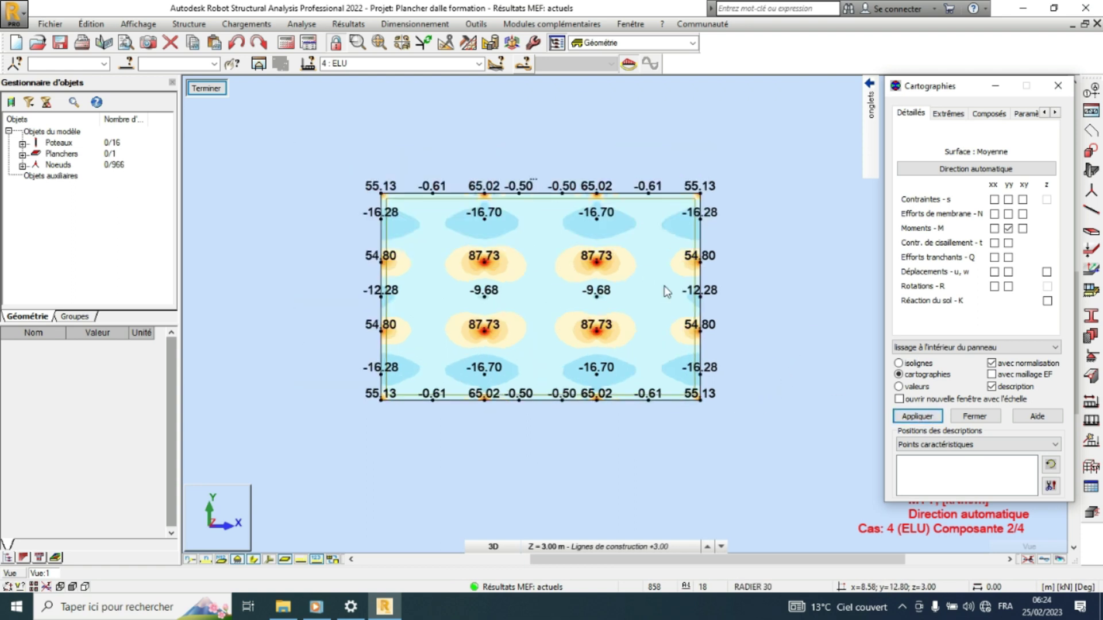
{"action": "scroll", "coordinate": [667, 295], "scroll_direction": "up", "scroll_amount": 2}
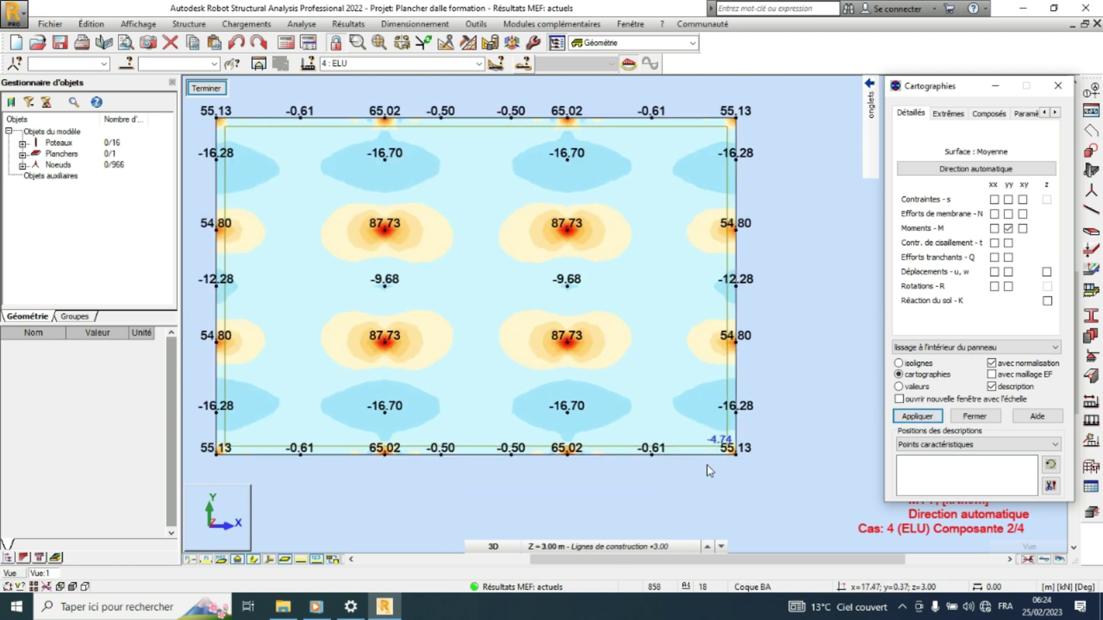
Examine the slab's Myy moment map, comparing the values at the characteristic points with the colour scale.
{"action": "scroll", "coordinate": [644, 455], "scroll_direction": "down", "scroll_amount": 1}
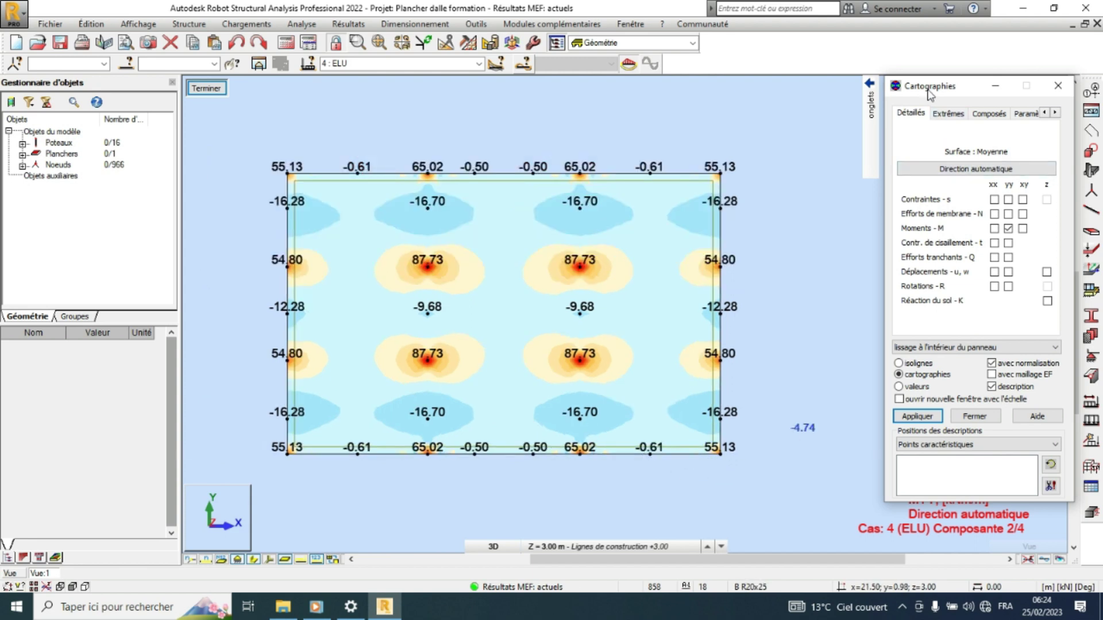
{"action": "left_click_drag", "start_coordinate": [929, 92], "coordinate": [791, 67]}
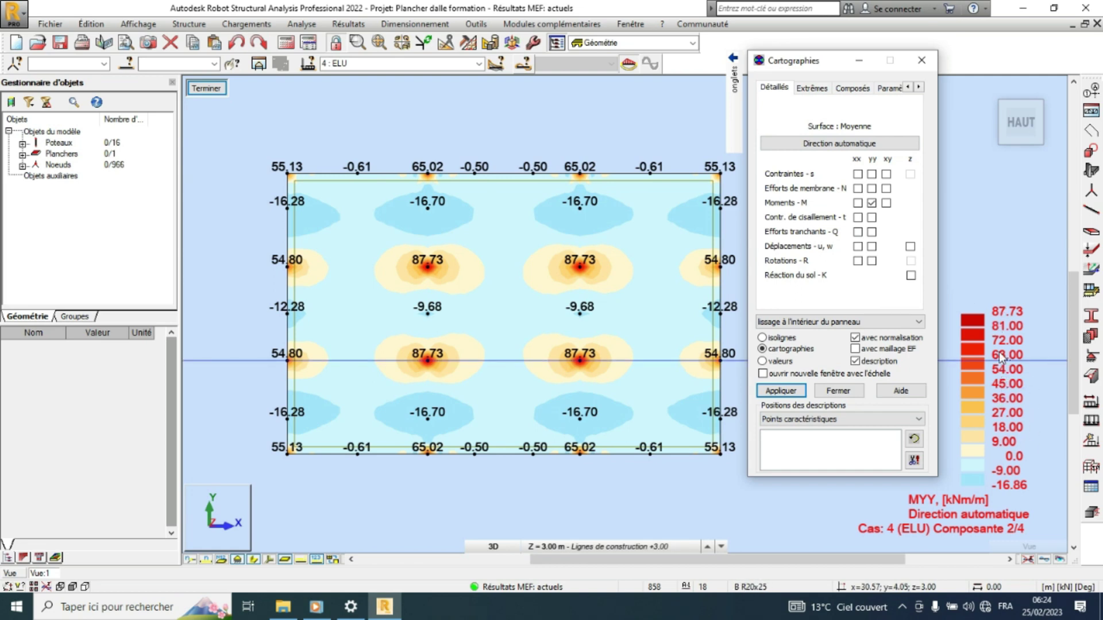
{"action": "scroll", "coordinate": [671, 339], "scroll_direction": "up", "scroll_amount": 2}
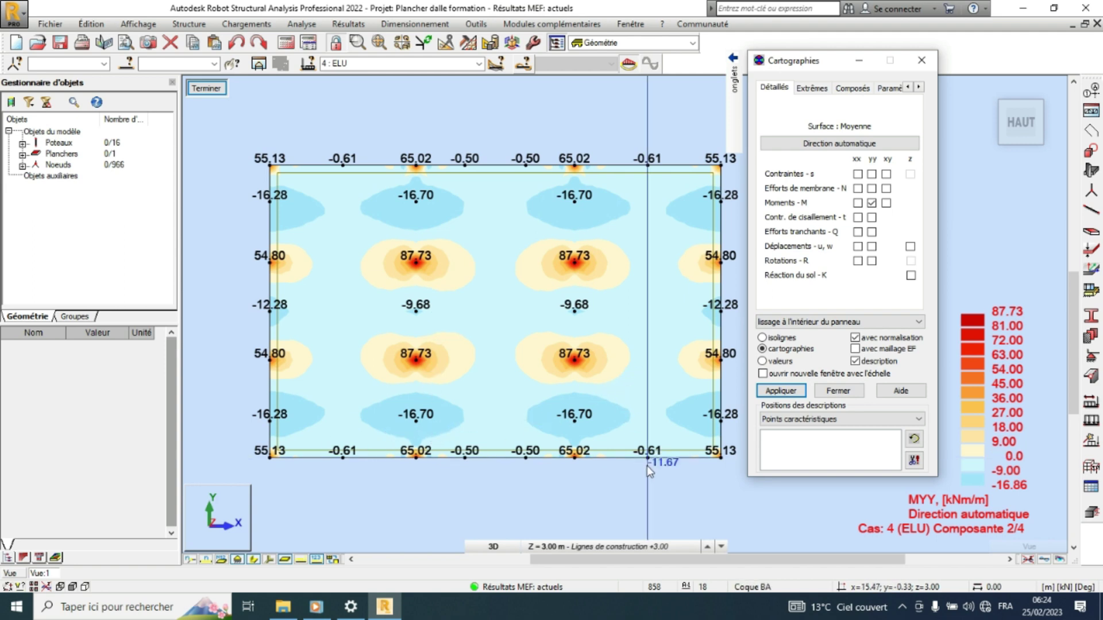
{"action": "scroll", "coordinate": [396, 295], "scroll_direction": "down", "scroll_amount": 1}
{"action": "scroll", "coordinate": [481, 327], "scroll_direction": "up", "scroll_amount": 1}
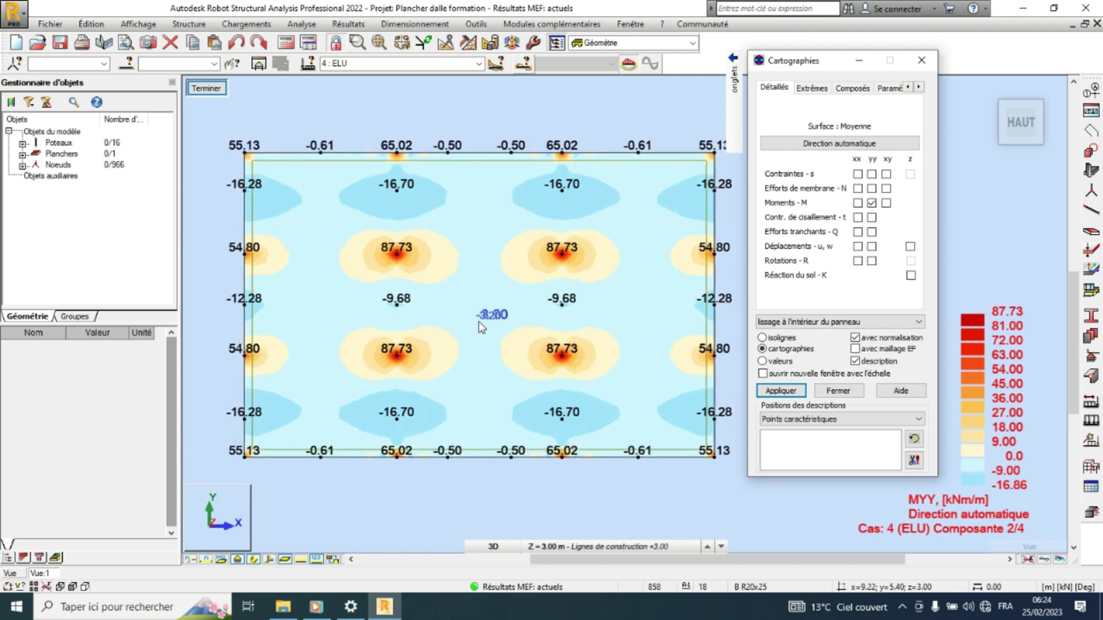
{"action": "scroll", "coordinate": [408, 319], "scroll_direction": "down", "scroll_amount": 1}
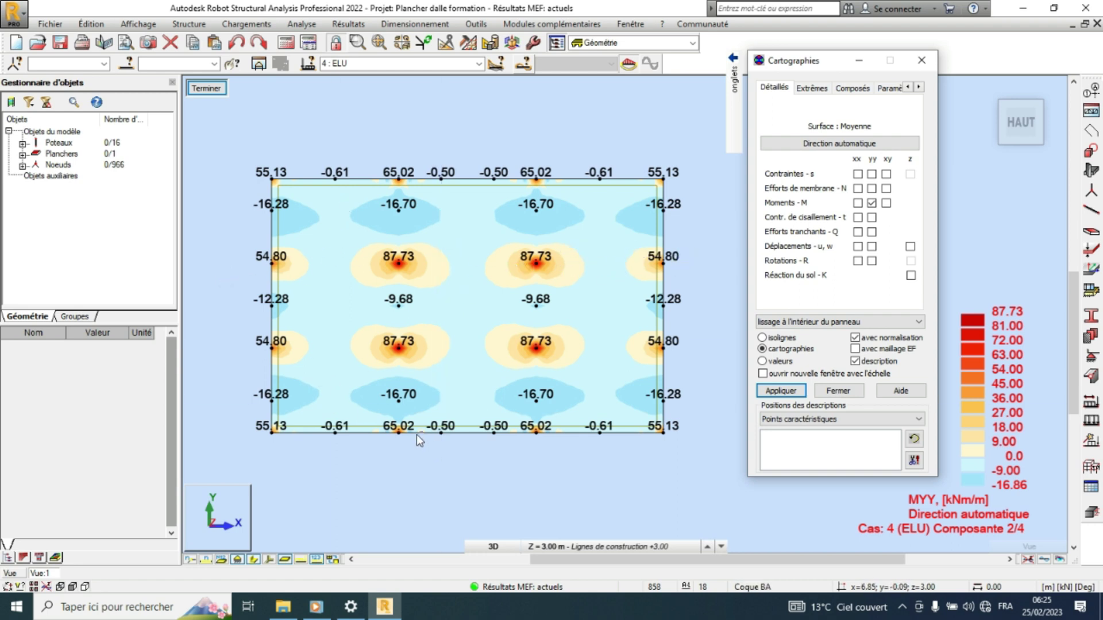
{"action": "scroll", "coordinate": [422, 425], "scroll_direction": "up", "scroll_amount": 1}
{"action": "scroll", "coordinate": [433, 439], "scroll_direction": "down", "scroll_amount": 1}
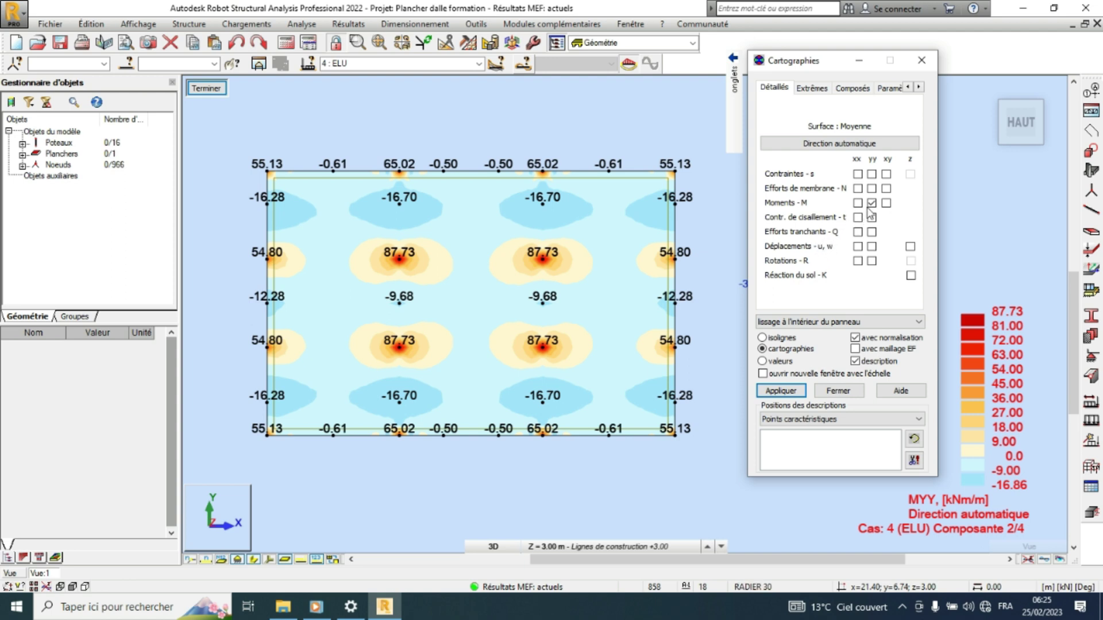
Replace the slab's Myy moment map with the yy shear stress map (Contr. de cisaillement - t).
{"action": "left_click", "coordinate": [793, 392]}
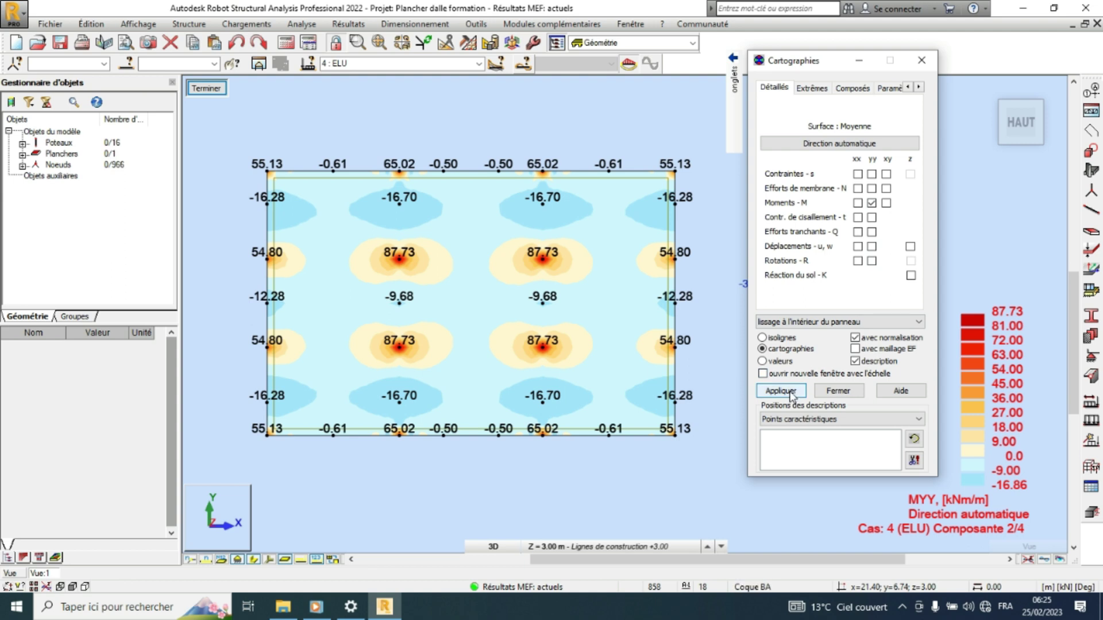
{"action": "left_click", "coordinate": [873, 204]}
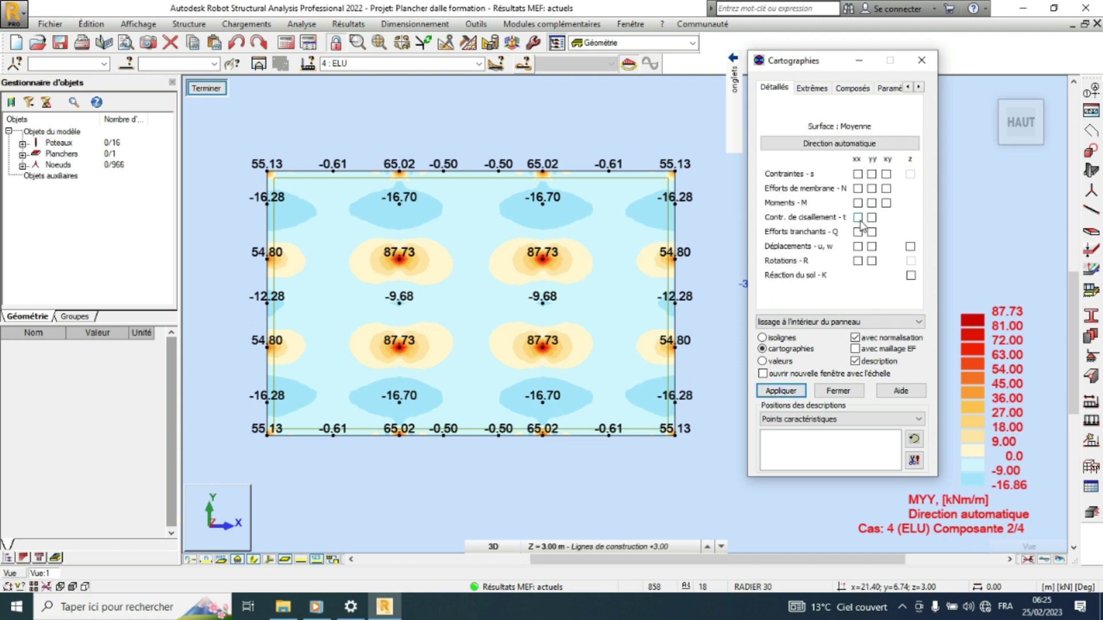
{"action": "left_click", "coordinate": [872, 218]}
{"action": "left_click", "coordinate": [780, 392]}
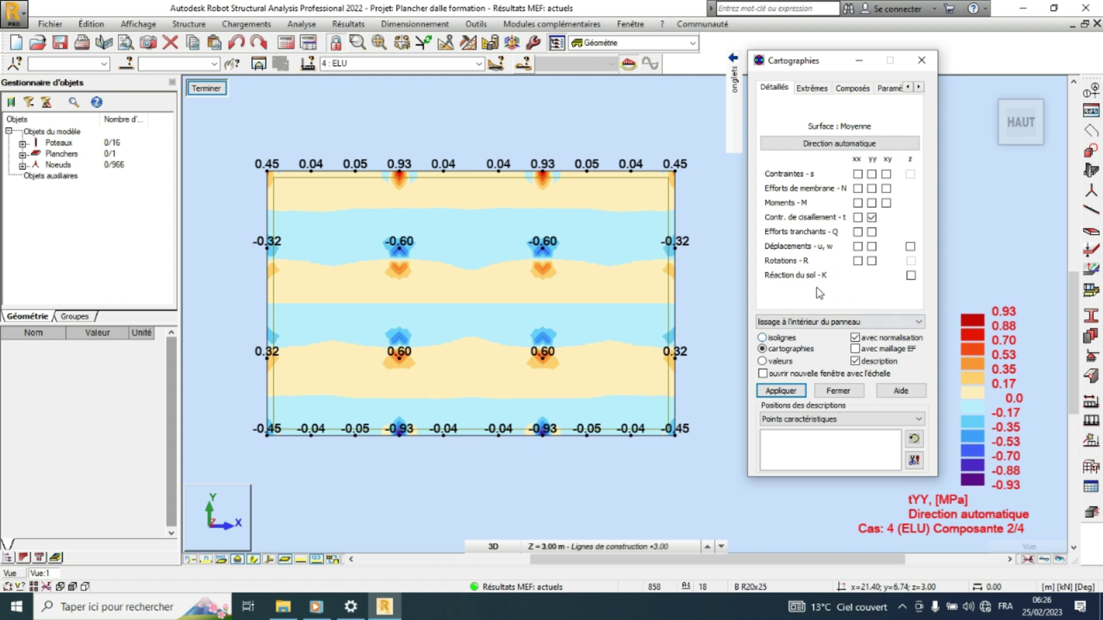
Clear the yy shear stress map from the slab and review the Extrêmes and Composés result options.
{"action": "left_click", "coordinate": [871, 219]}
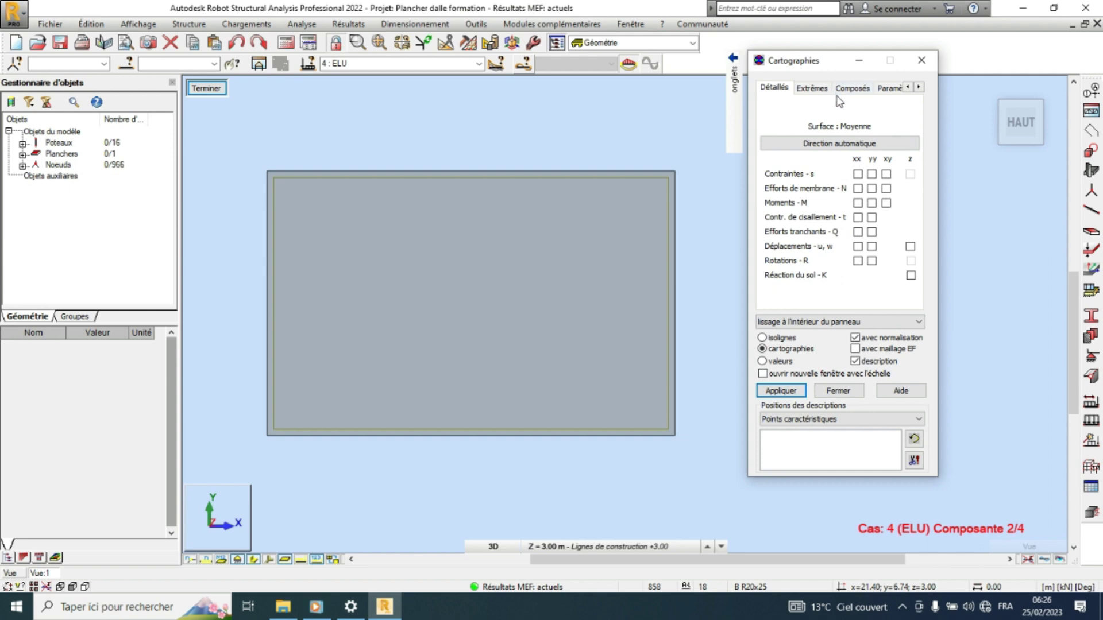
{"action": "left_click", "coordinate": [822, 92]}
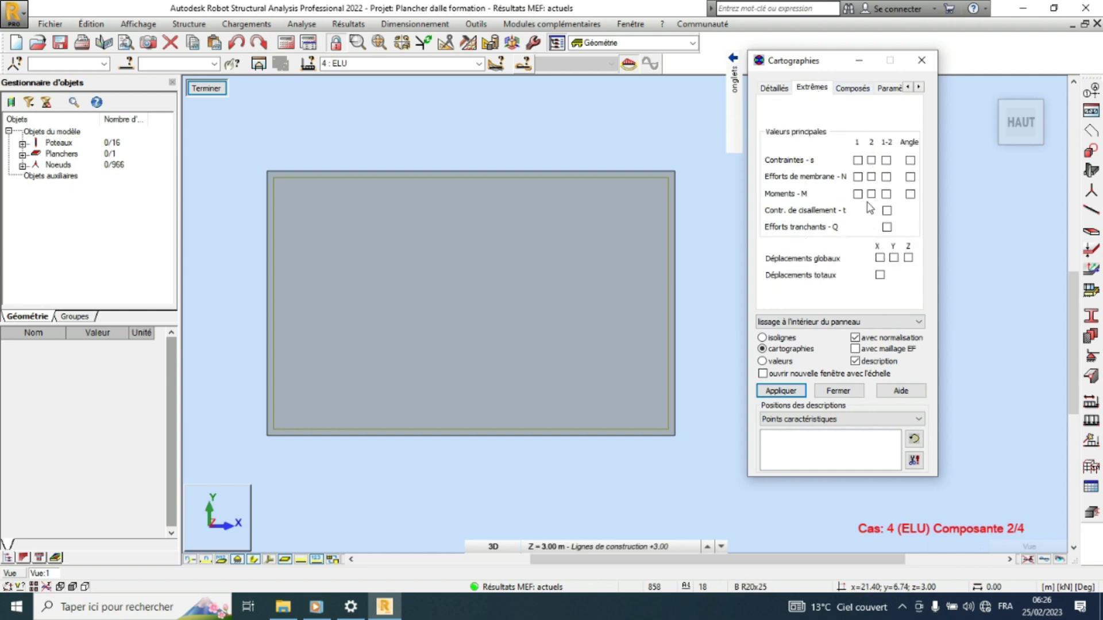
{"action": "left_click", "coordinate": [894, 88]}
{"action": "left_click", "coordinate": [833, 90]}
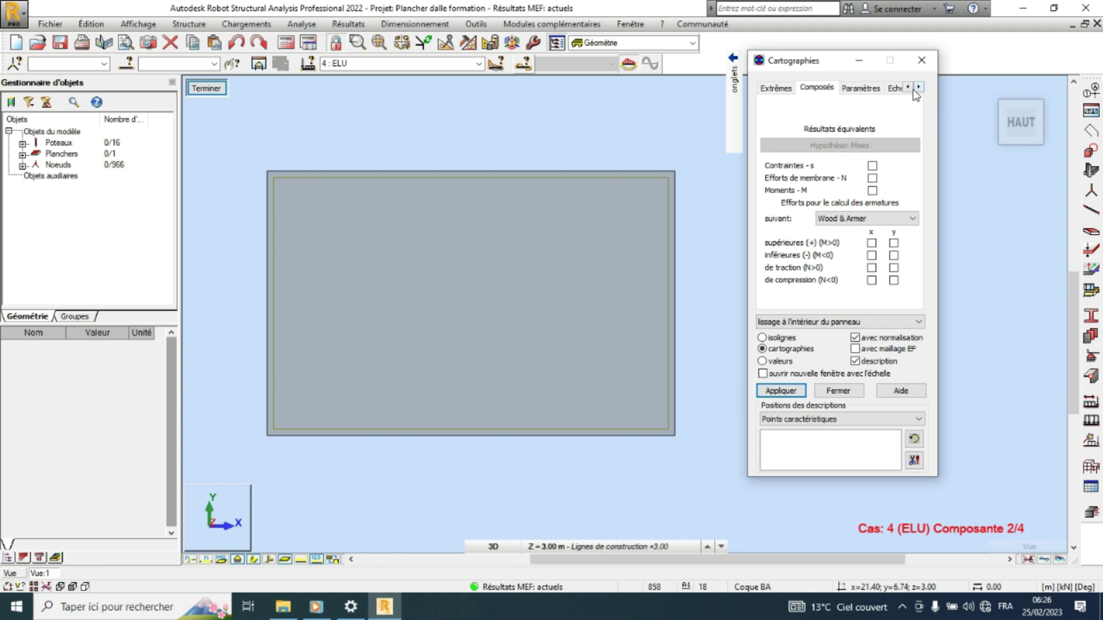
Open the panel cuts and define a lengthwise cut parallel to the Z axis from 0.00; 6.00; 3.00 to 18.50; 6.00; 3.00.
{"action": "left_click", "coordinate": [345, 24]}
{"action": "left_click", "coordinate": [390, 114]}
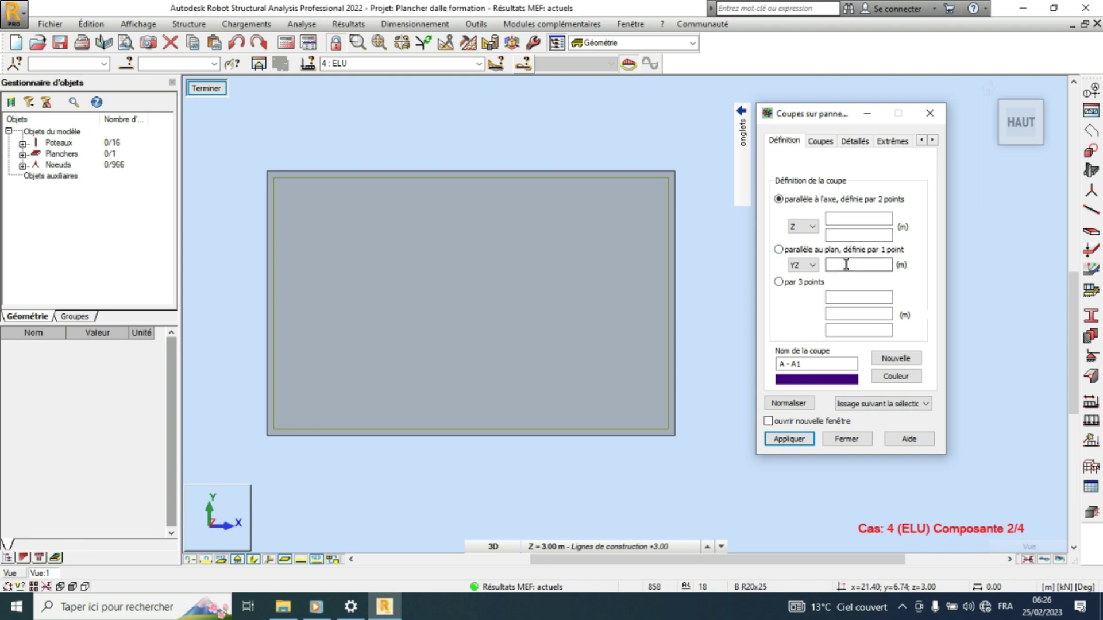
{"action": "left_click", "coordinate": [845, 220]}
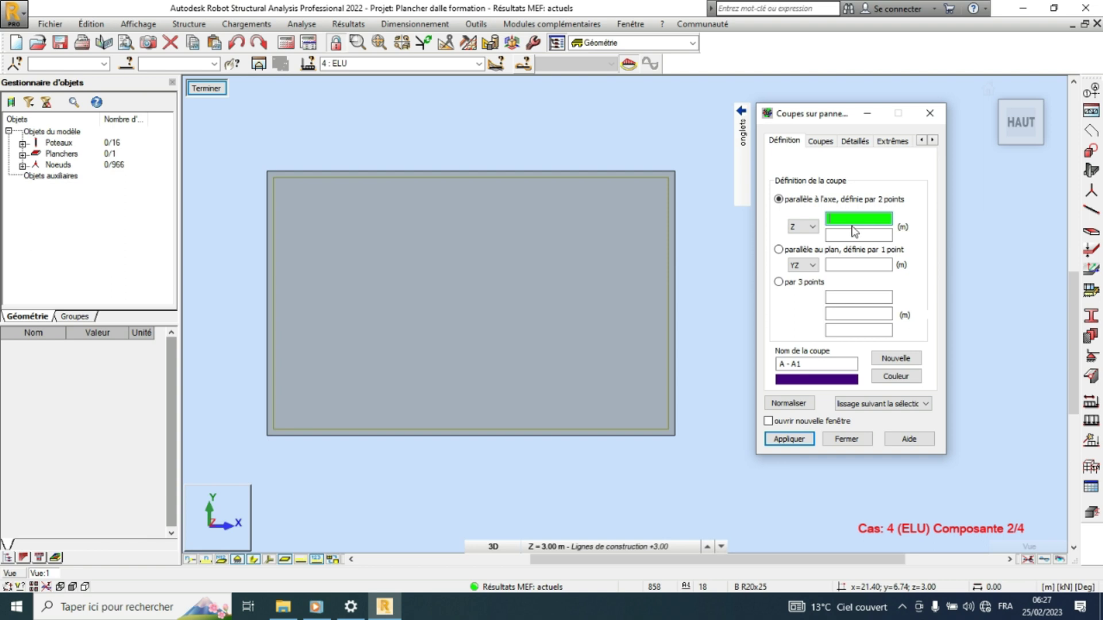
{"action": "left_click", "coordinate": [266, 303]}
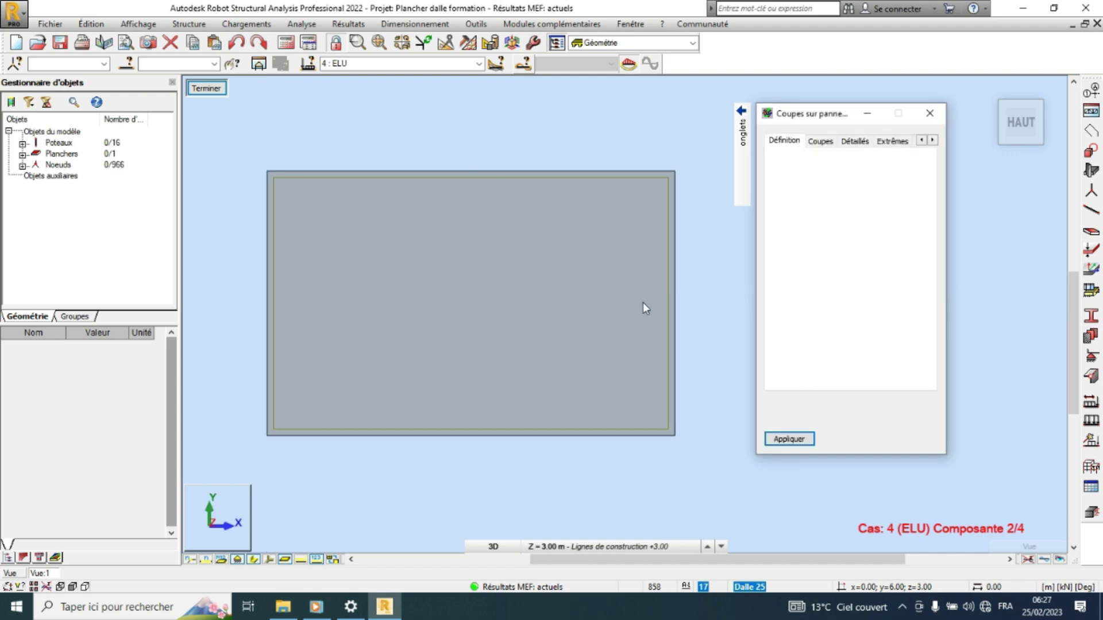
{"action": "left_click", "coordinate": [674, 303]}
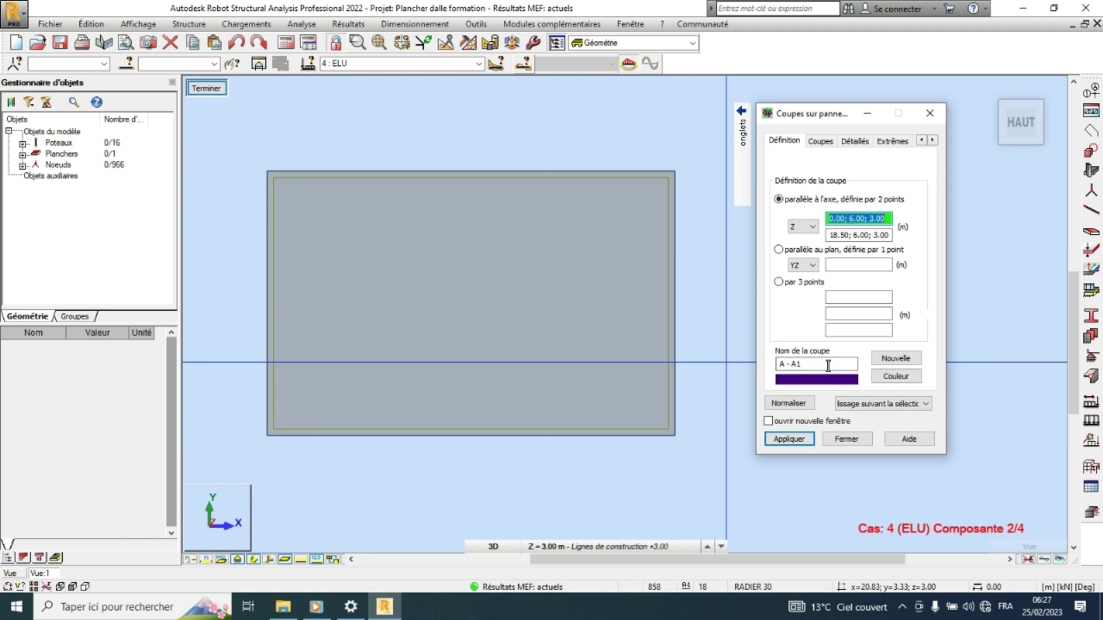
Redefine cut A - A1 across the slab's width from 9.25; 12.00; 3.00 to 9.25; 0.00; 3.00.
{"action": "left_click", "coordinate": [894, 359]}
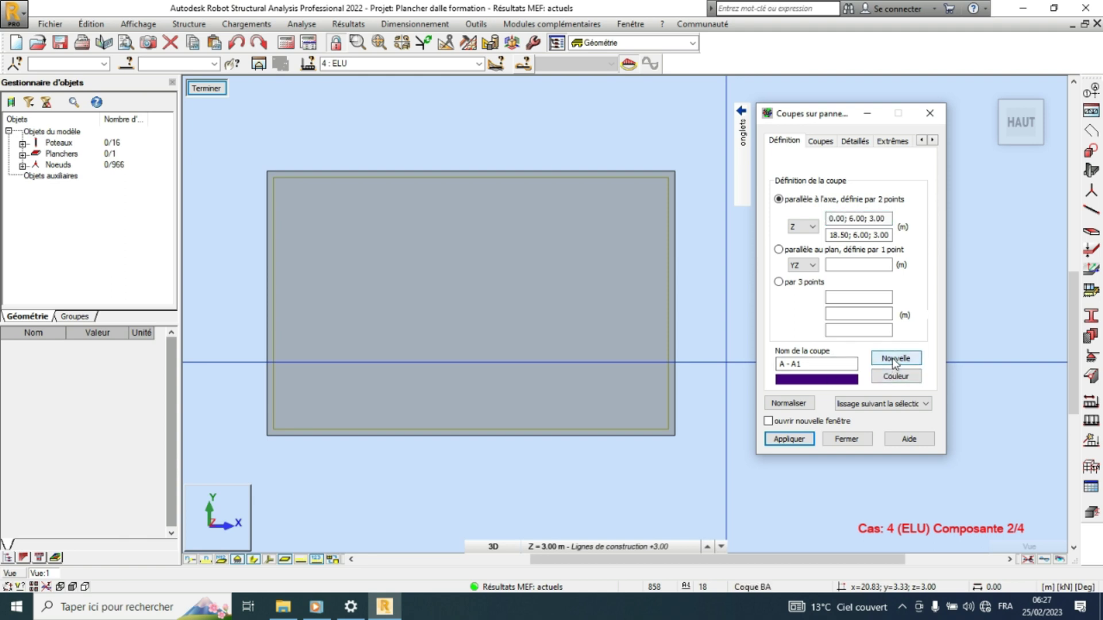
{"action": "left_click", "coordinate": [849, 221]}
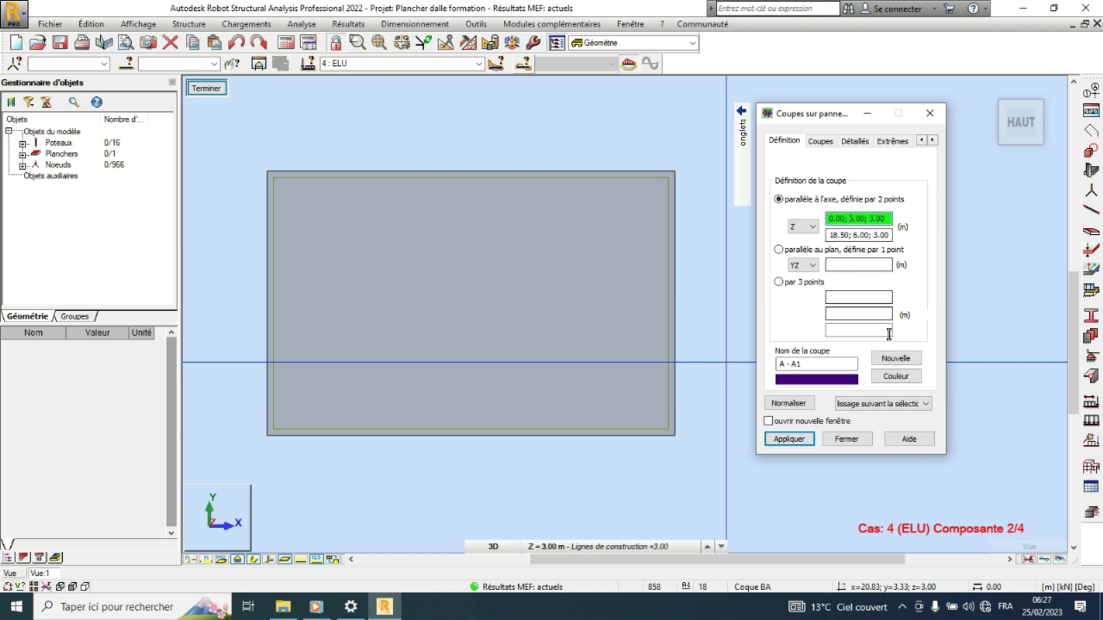
{"action": "left_click", "coordinate": [894, 360]}
{"action": "left_click", "coordinate": [856, 218]}
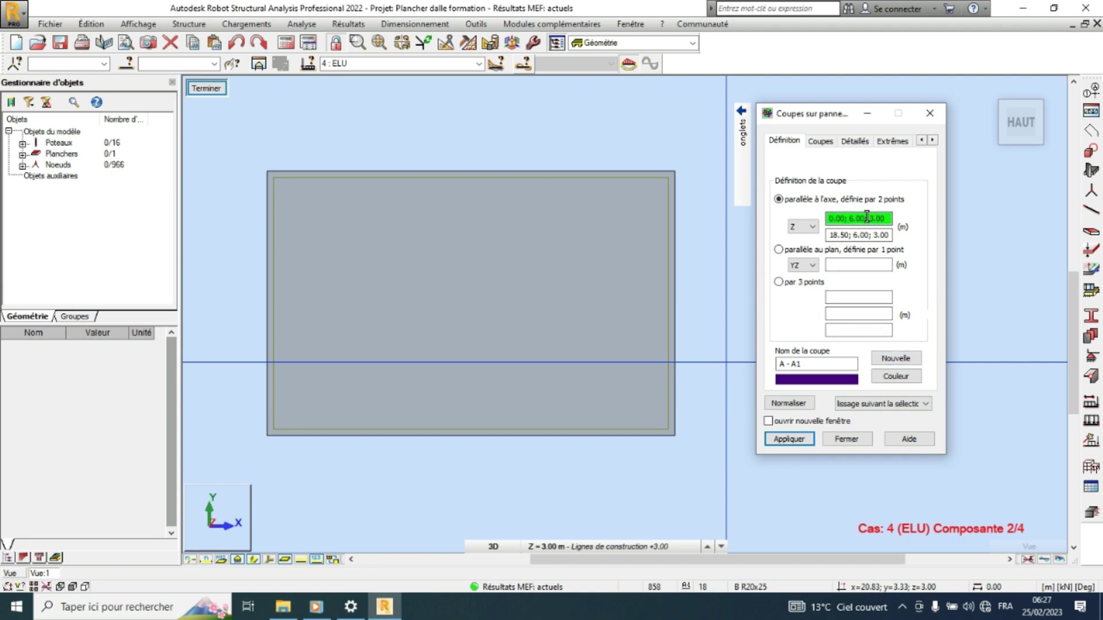
{"action": "left_click", "coordinate": [464, 169]}
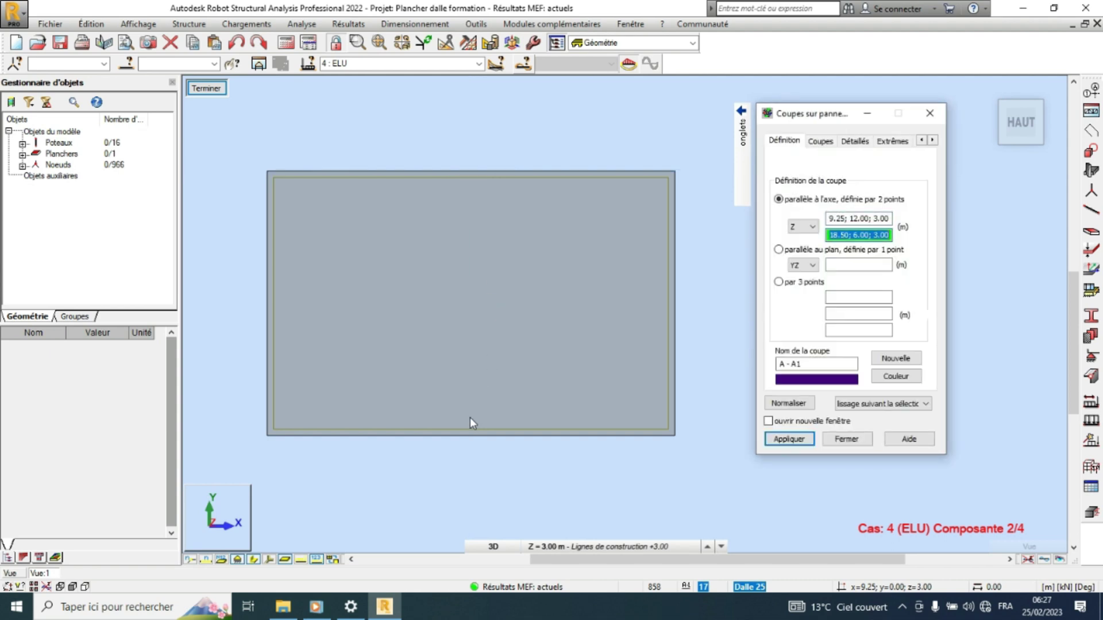
{"action": "left_click", "coordinate": [471, 437]}
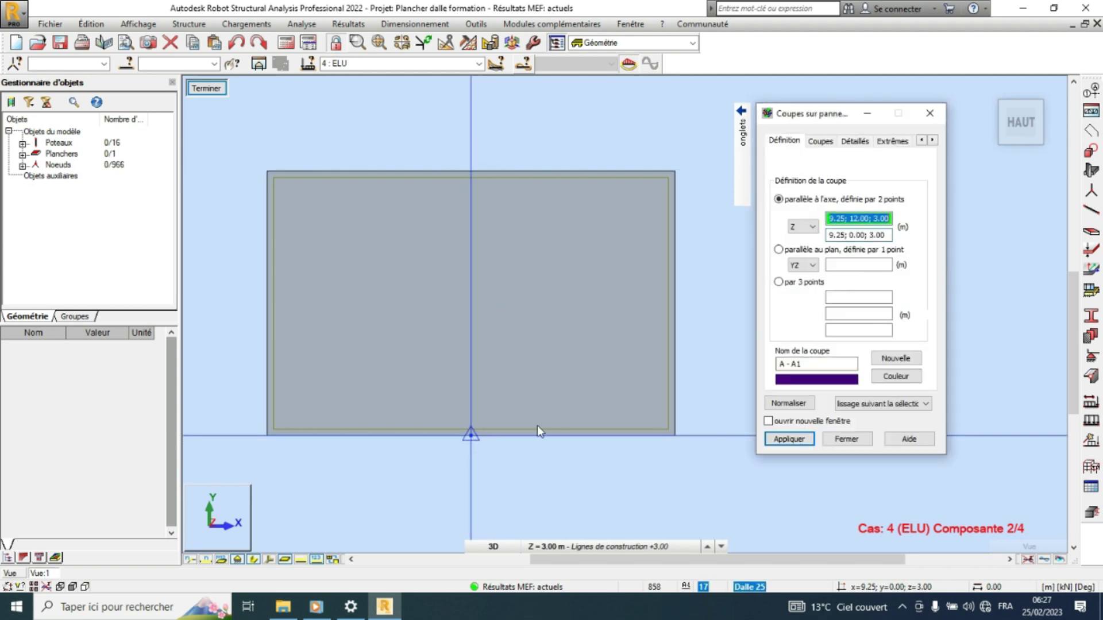
Select the yy moments instead of xx for cut A - A1 and apply the cut to the slab.
{"action": "left_click", "coordinate": [820, 141]}
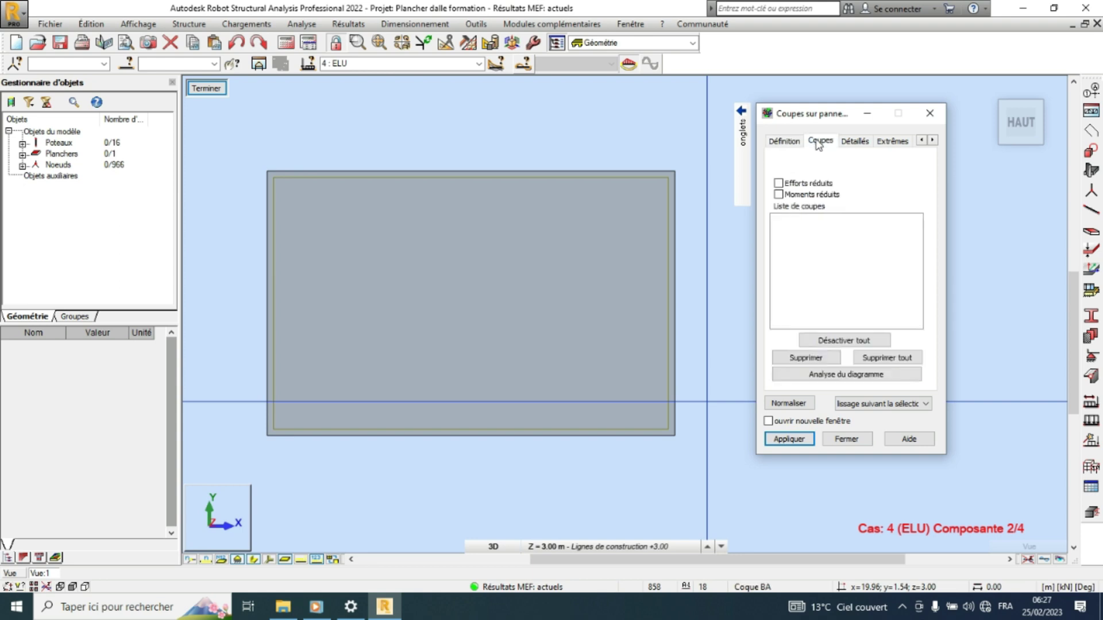
{"action": "left_click", "coordinate": [854, 141]}
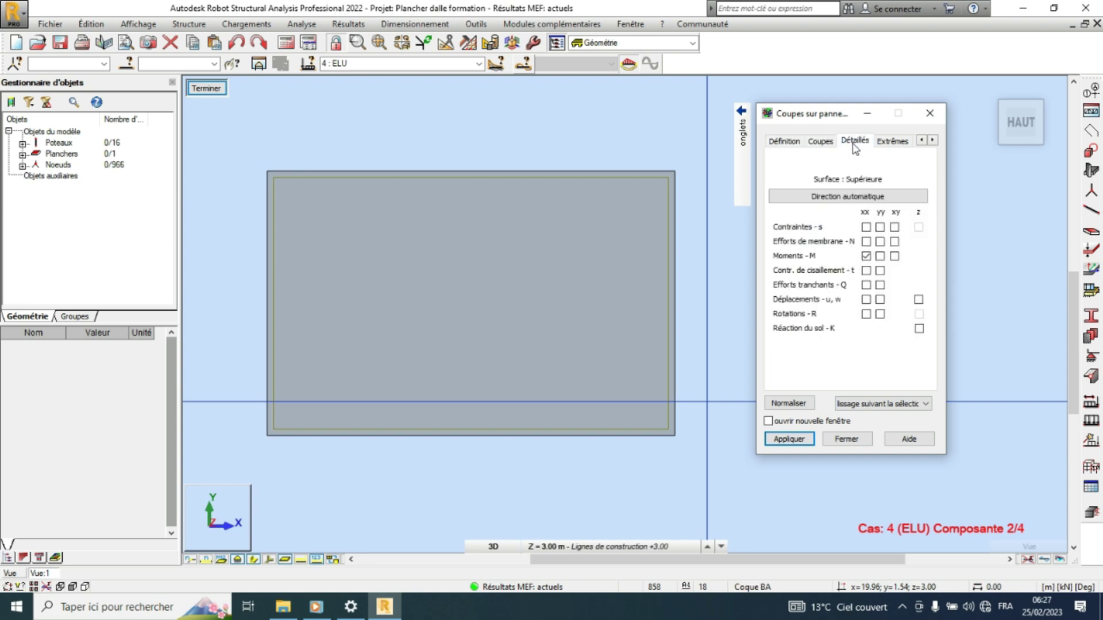
{"action": "left_click", "coordinate": [866, 256]}
{"action": "left_click", "coordinate": [880, 256]}
{"action": "left_click", "coordinate": [802, 440]}
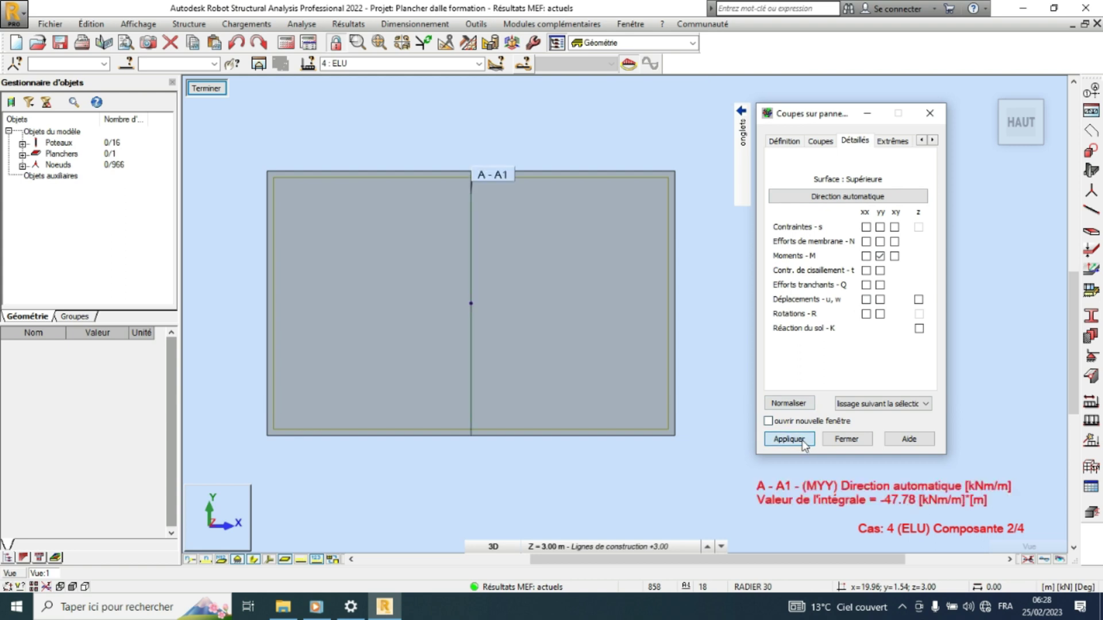
Show the cut diagram with value descriptions and Uniforme filling, and apply the settings.
{"action": "left_click", "coordinate": [933, 141]}
{"action": "left_click", "coordinate": [932, 141]}
{"action": "left_click", "coordinate": [932, 141]}
{"action": "left_click", "coordinate": [933, 140]}
{"action": "left_click", "coordinate": [933, 141]}
{"action": "left_click", "coordinate": [933, 141]}
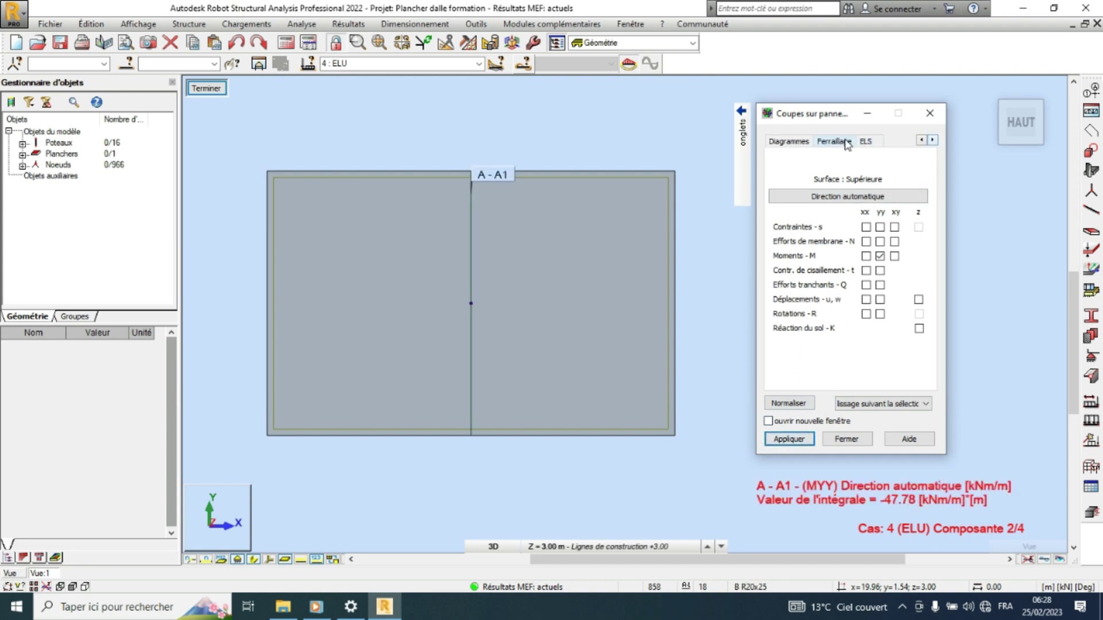
{"action": "left_click", "coordinate": [811, 142]}
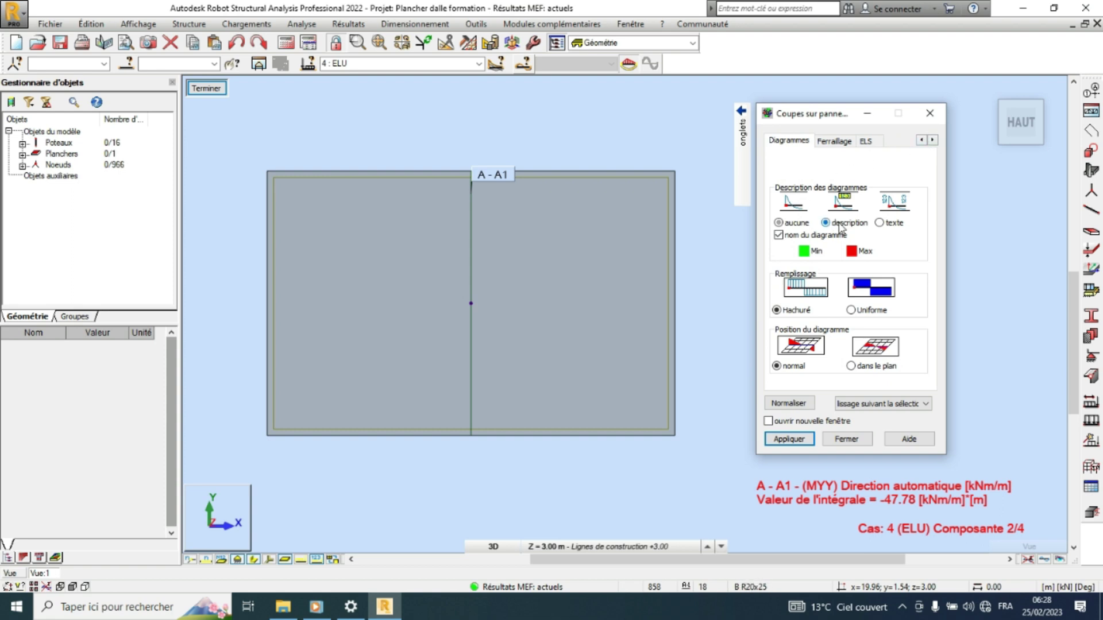
{"action": "left_click", "coordinate": [862, 317]}
{"action": "left_click", "coordinate": [789, 439]}
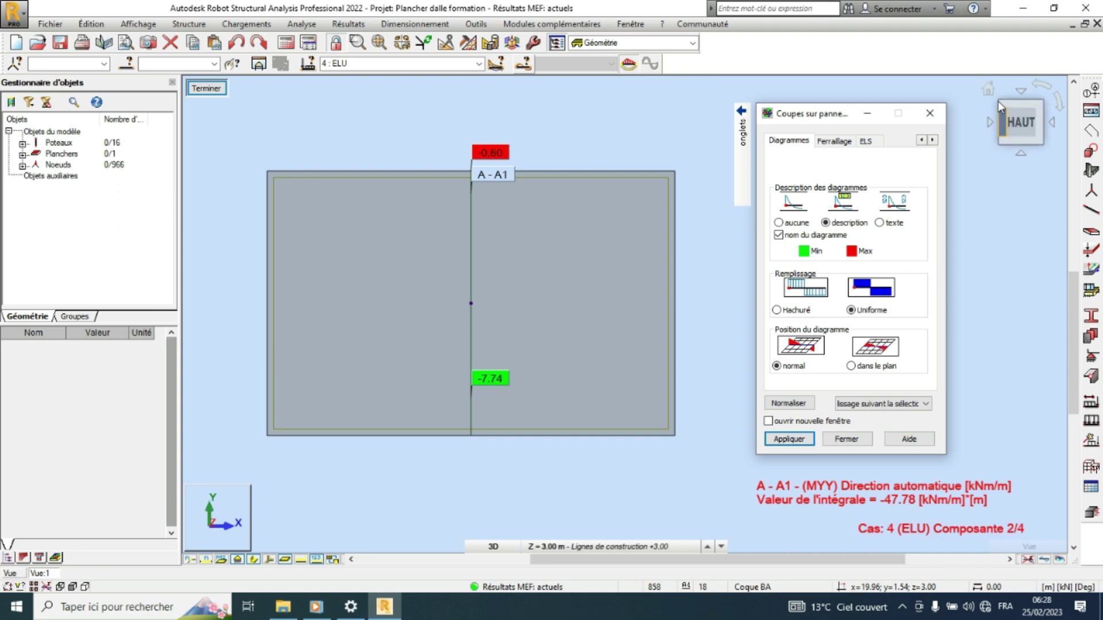
Turn the slab to a 3D view and examine the Myy moment diagram along cut A - A1.
{"action": "left_click", "coordinate": [987, 90]}
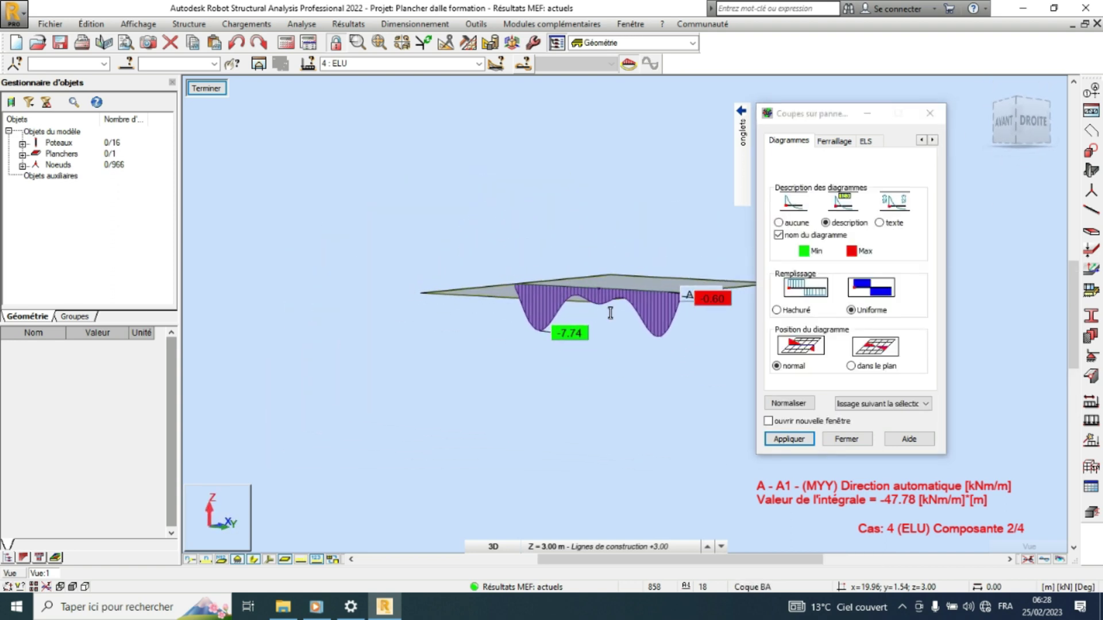
{"action": "scroll", "coordinate": [607, 327], "scroll_direction": "up", "scroll_amount": 3}
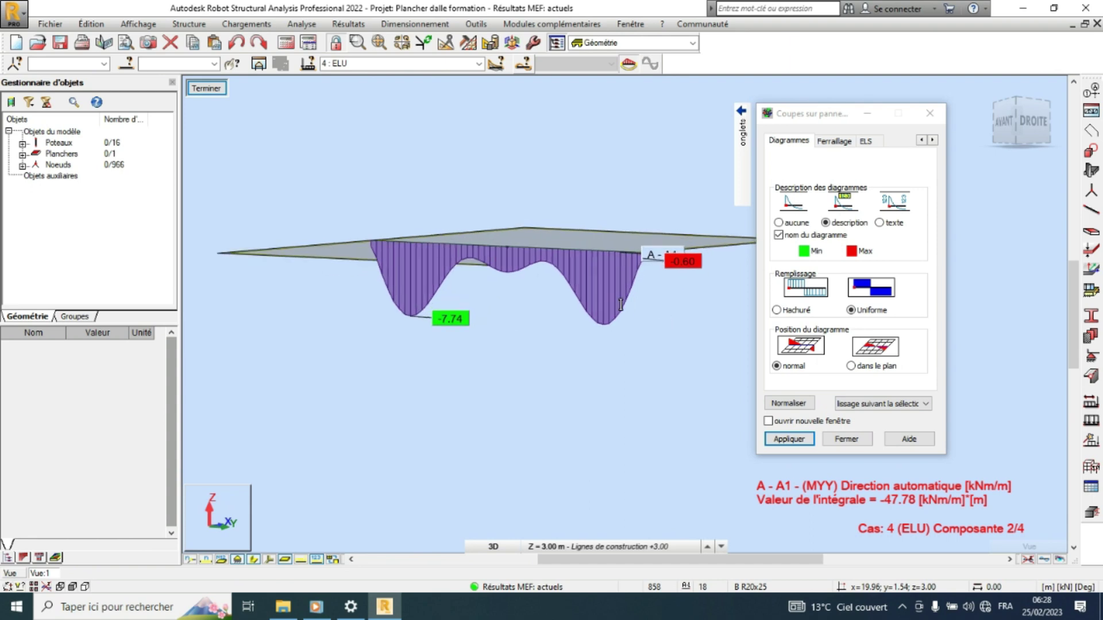
{"action": "scroll", "coordinate": [632, 292], "scroll_direction": "down", "scroll_amount": 3}
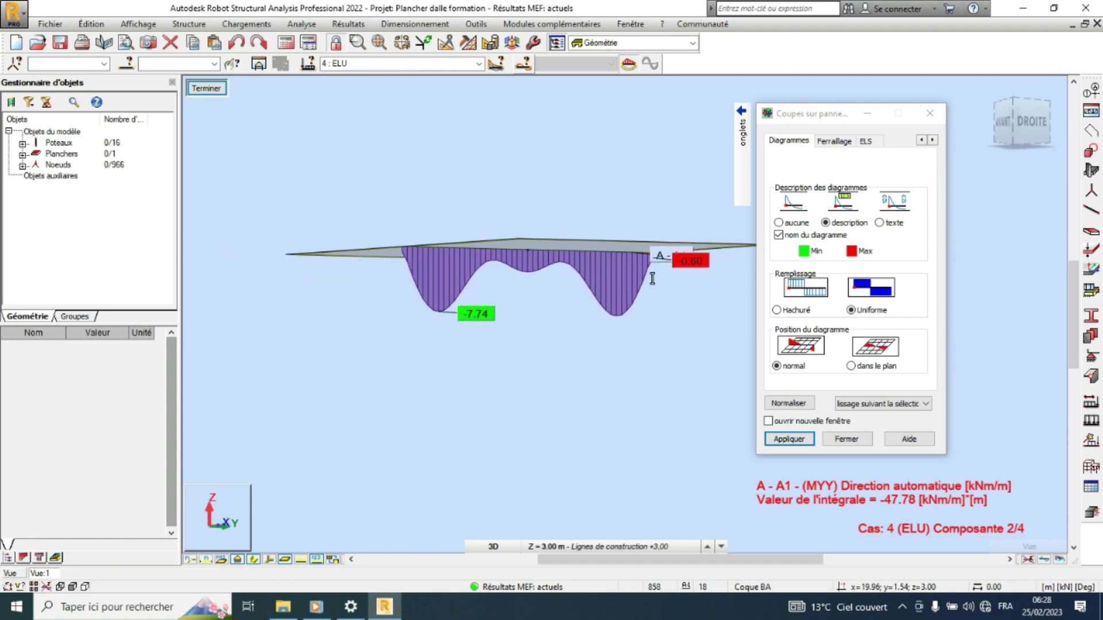
{"action": "scroll", "coordinate": [650, 278], "scroll_direction": "up", "scroll_amount": 2}
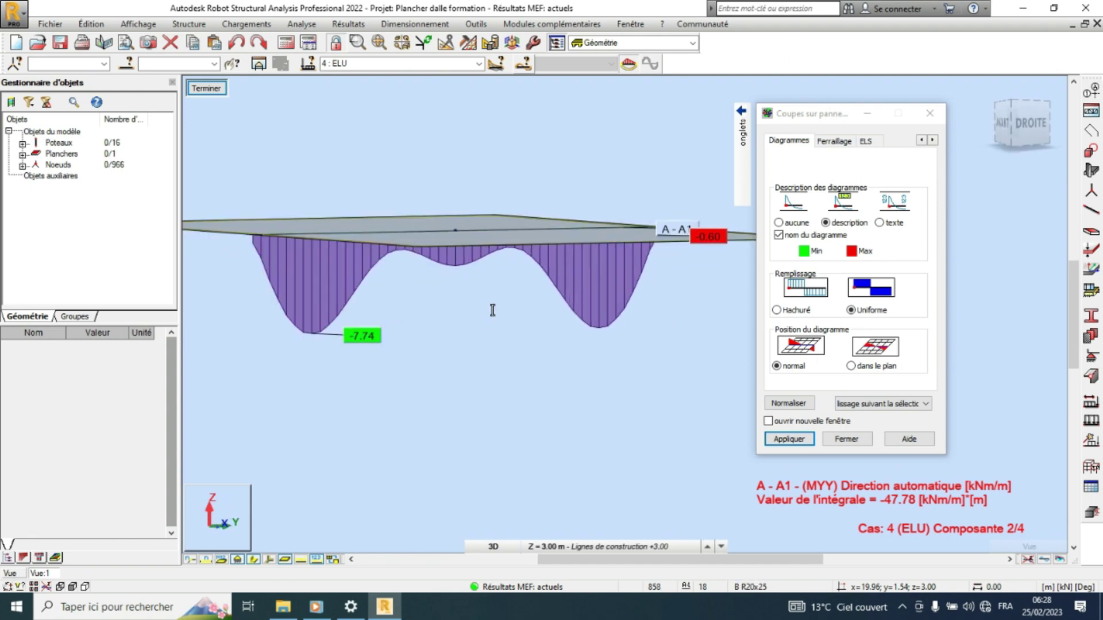
{"action": "scroll", "coordinate": [365, 316], "scroll_direction": "down", "scroll_amount": 1}
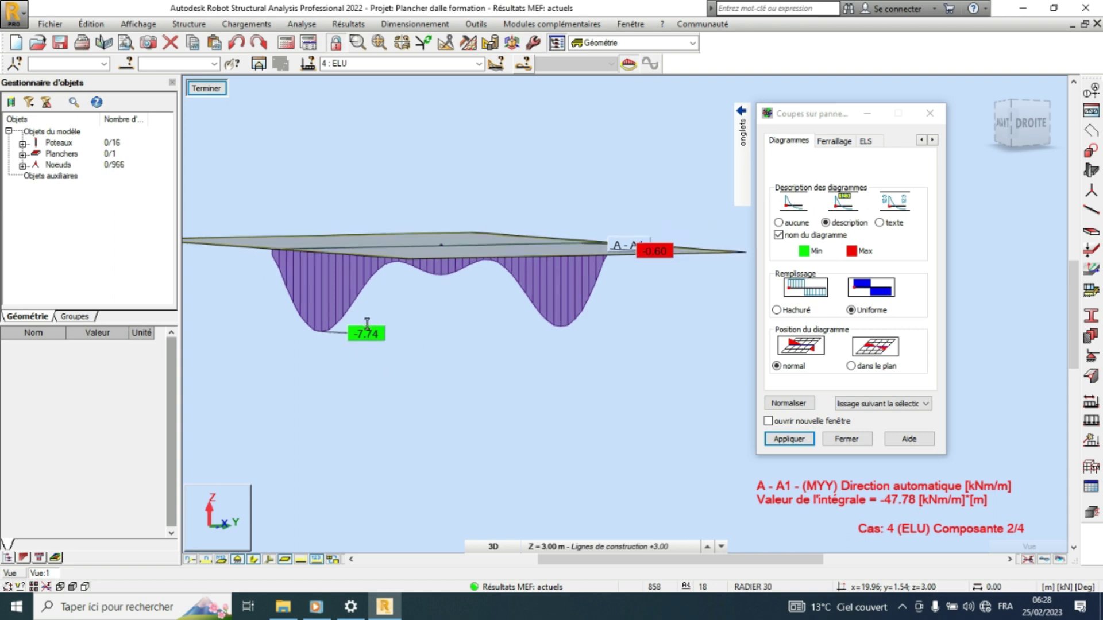
{"action": "scroll", "coordinate": [379, 336], "scroll_direction": "down", "scroll_amount": 1}
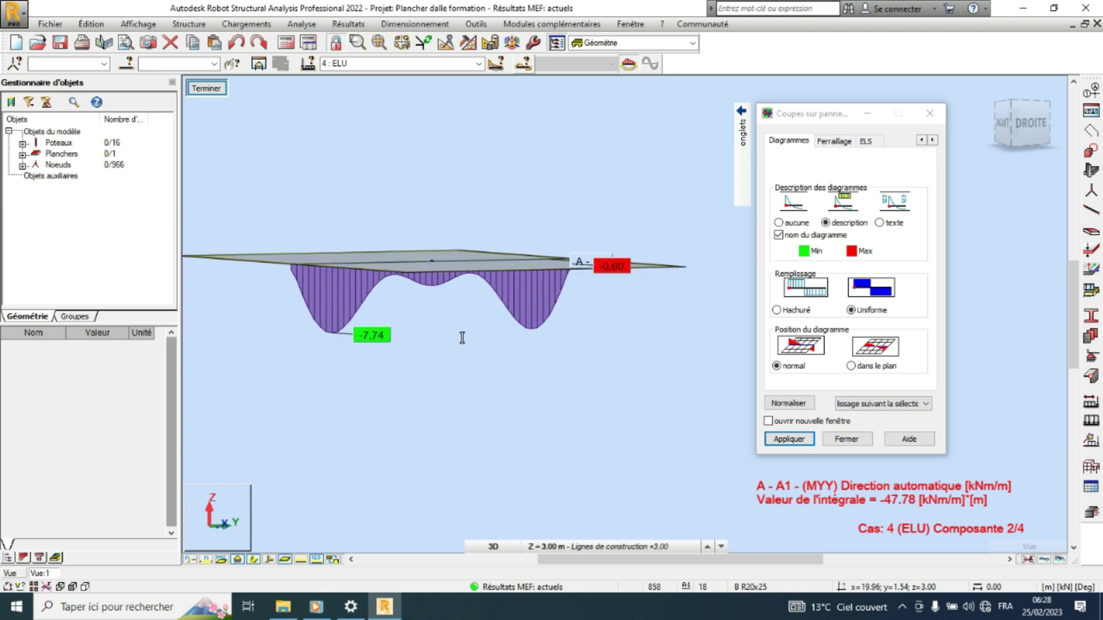